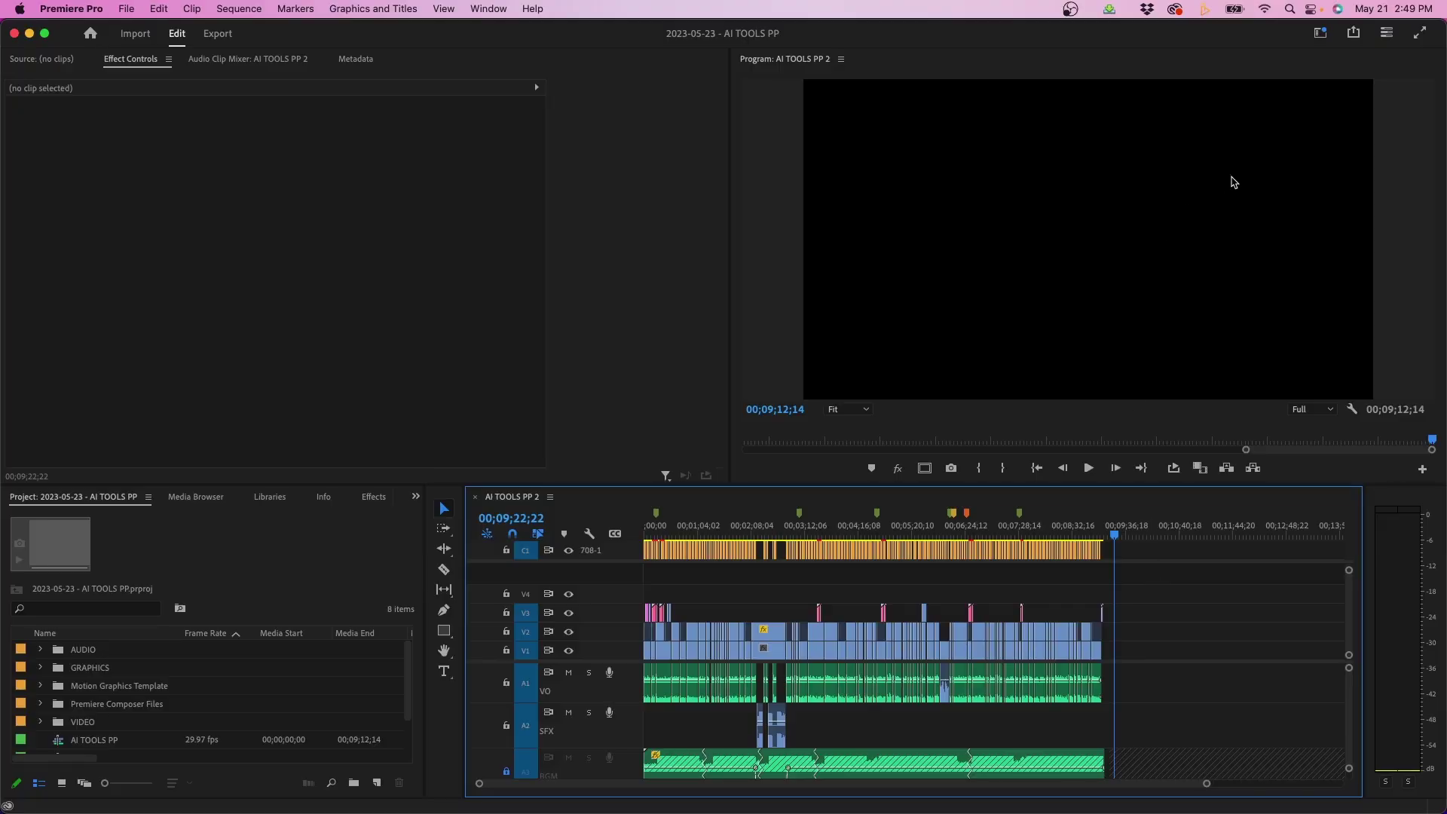
Save the current panel layout as a new workspace named 'My New Workspace'
{"action": "left_click", "coordinate": [1319, 32]}
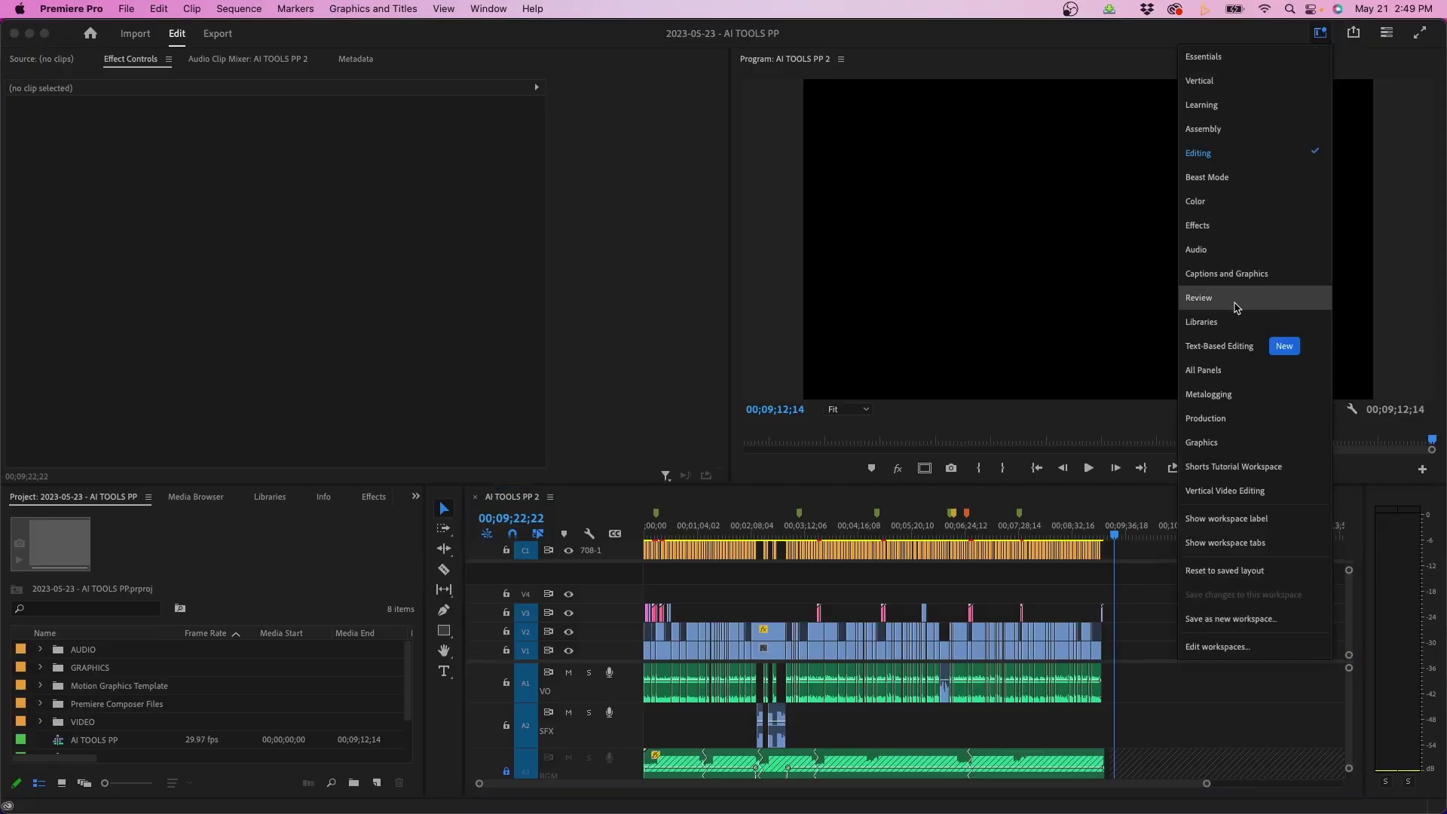
{"action": "left_click", "coordinate": [1219, 620]}
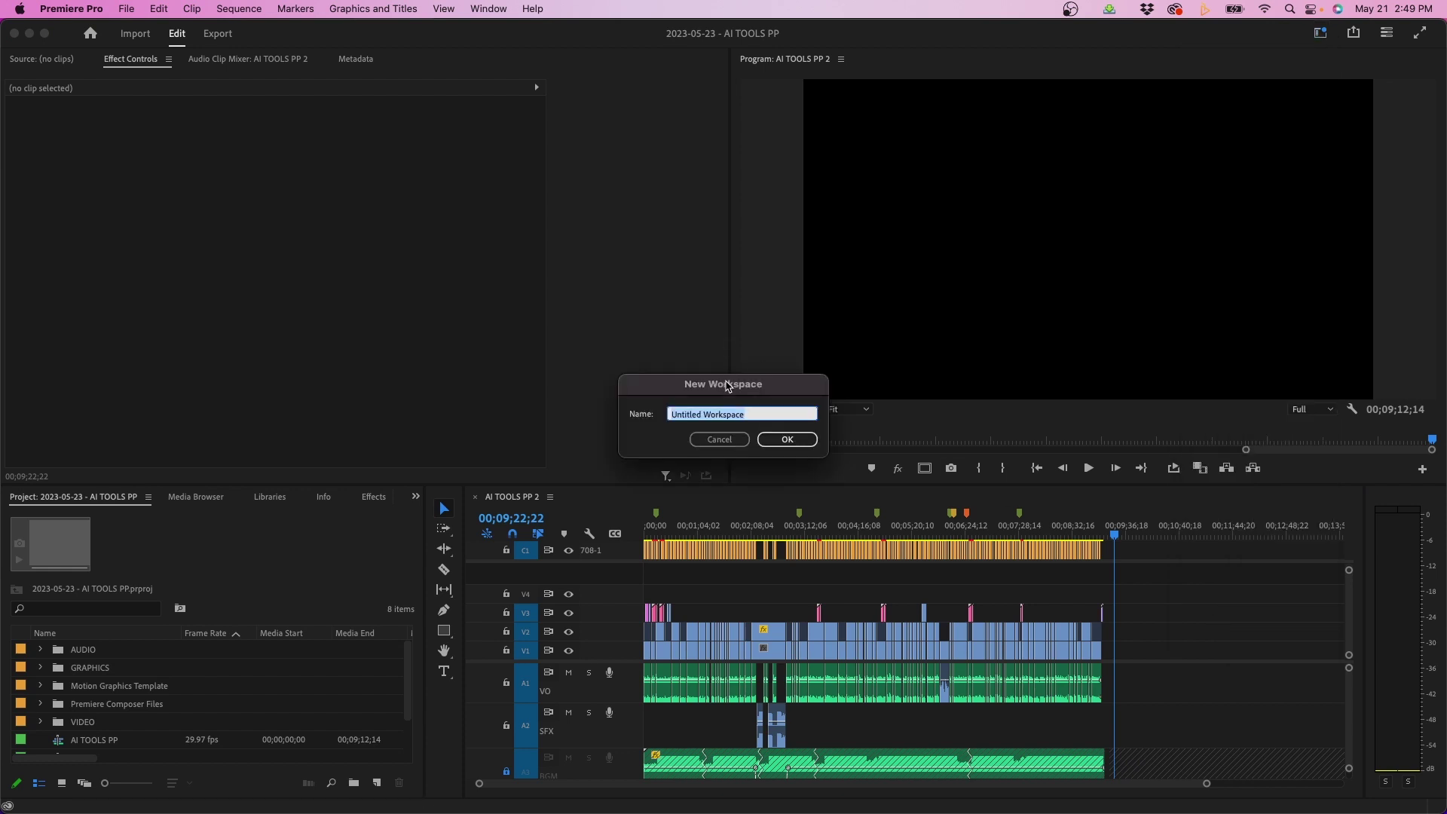
{"action": "left_click_drag", "start_coordinate": [728, 387], "coordinate": [743, 319]}
{"action": "type", "text": "My New"}
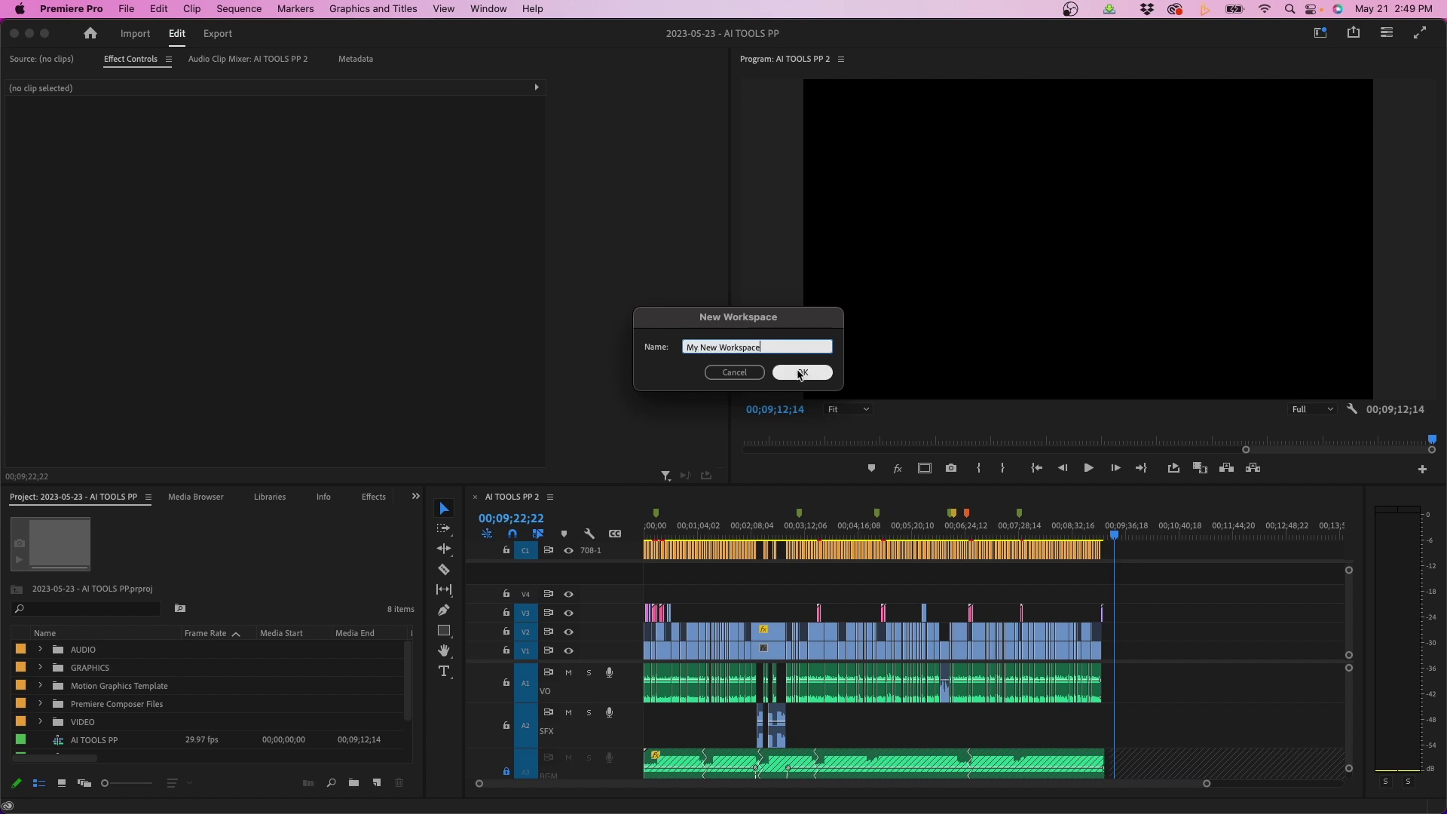
{"action": "left_click", "coordinate": [803, 372]}
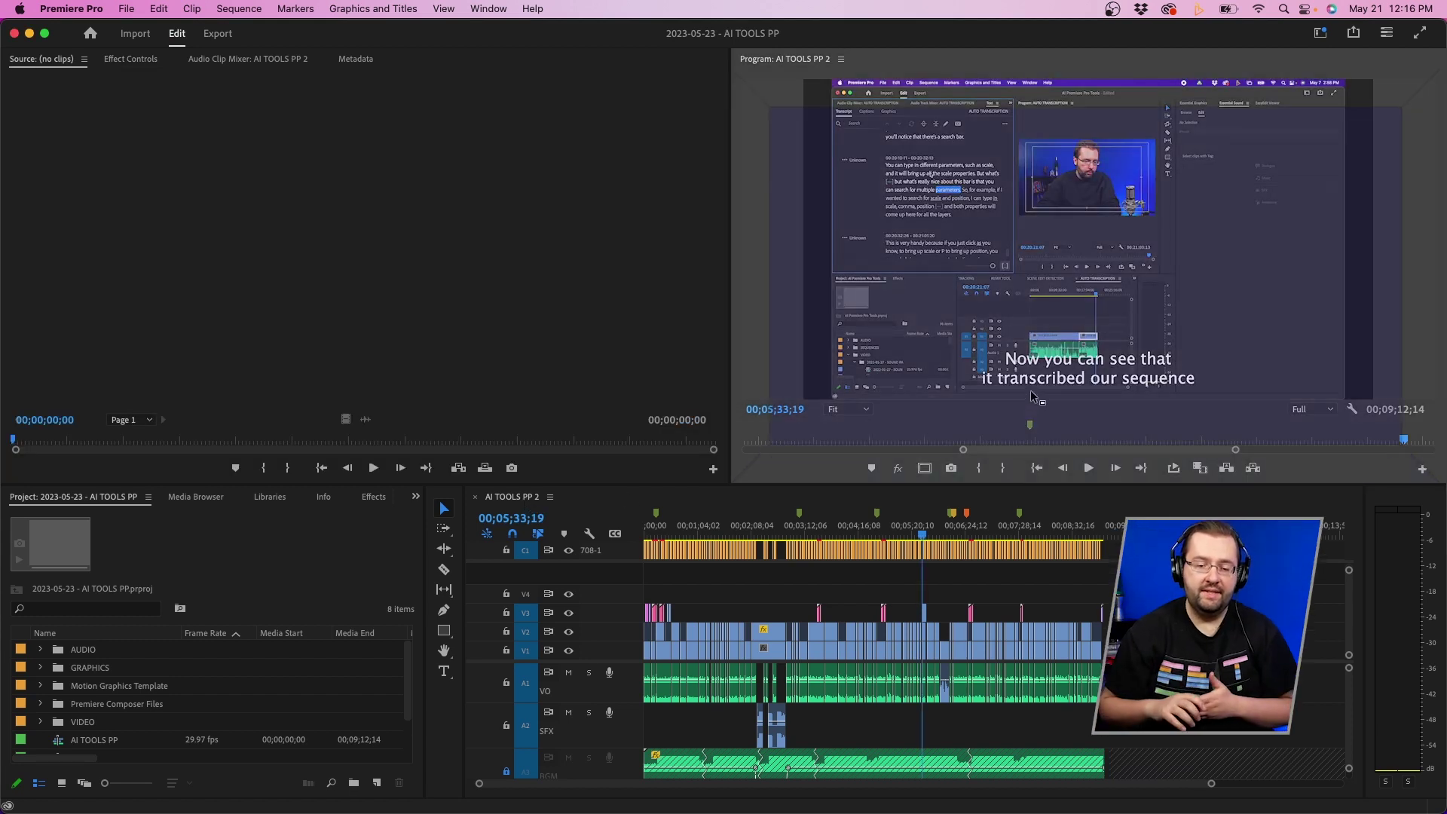
Dock the timeline under the Program monitor, with Tools on its left and Audio Meters on its right
{"action": "left_click_drag", "start_coordinate": [1031, 396], "coordinate": [1032, 398]}
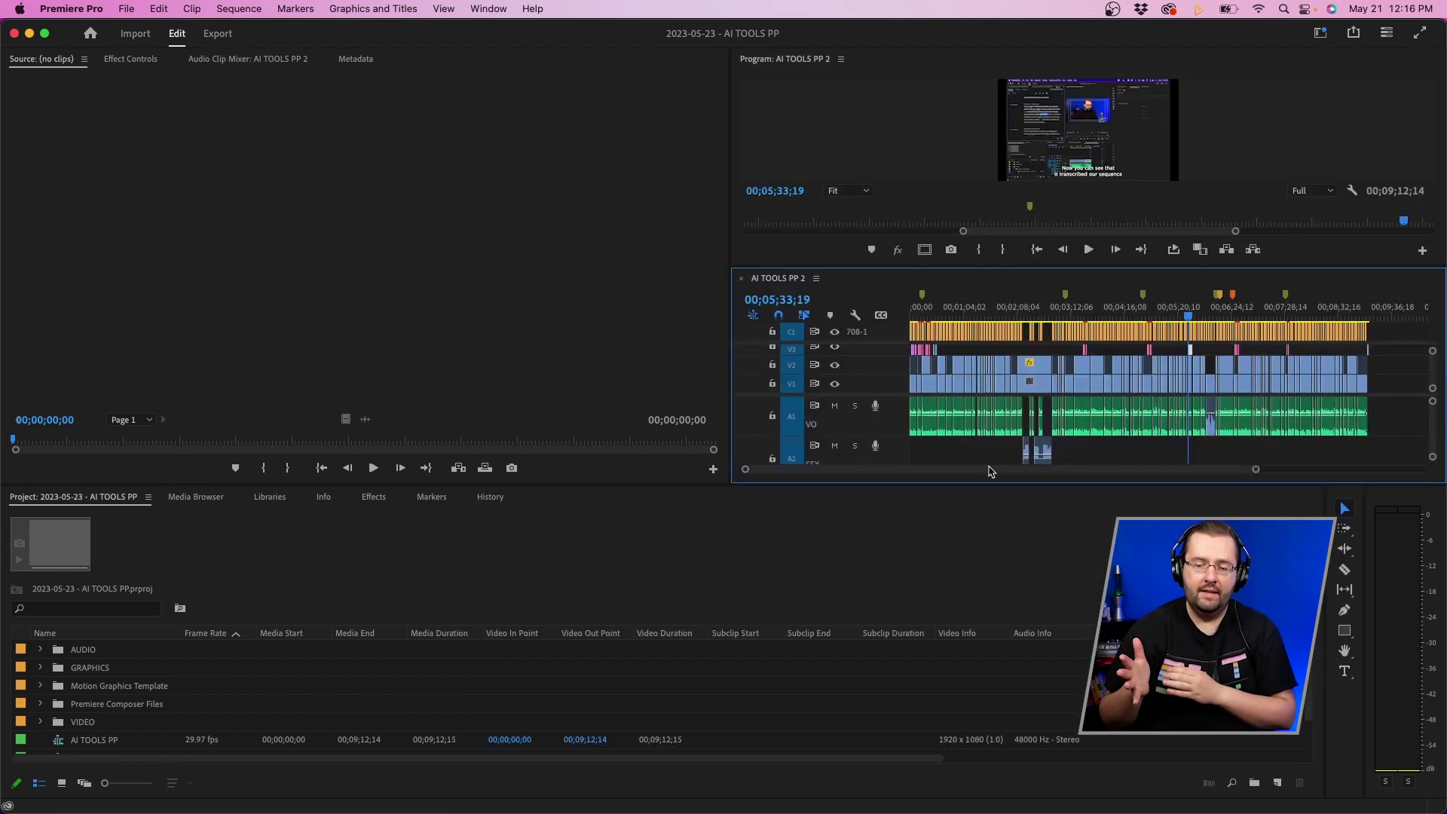
{"action": "left_click", "coordinate": [1349, 495]}
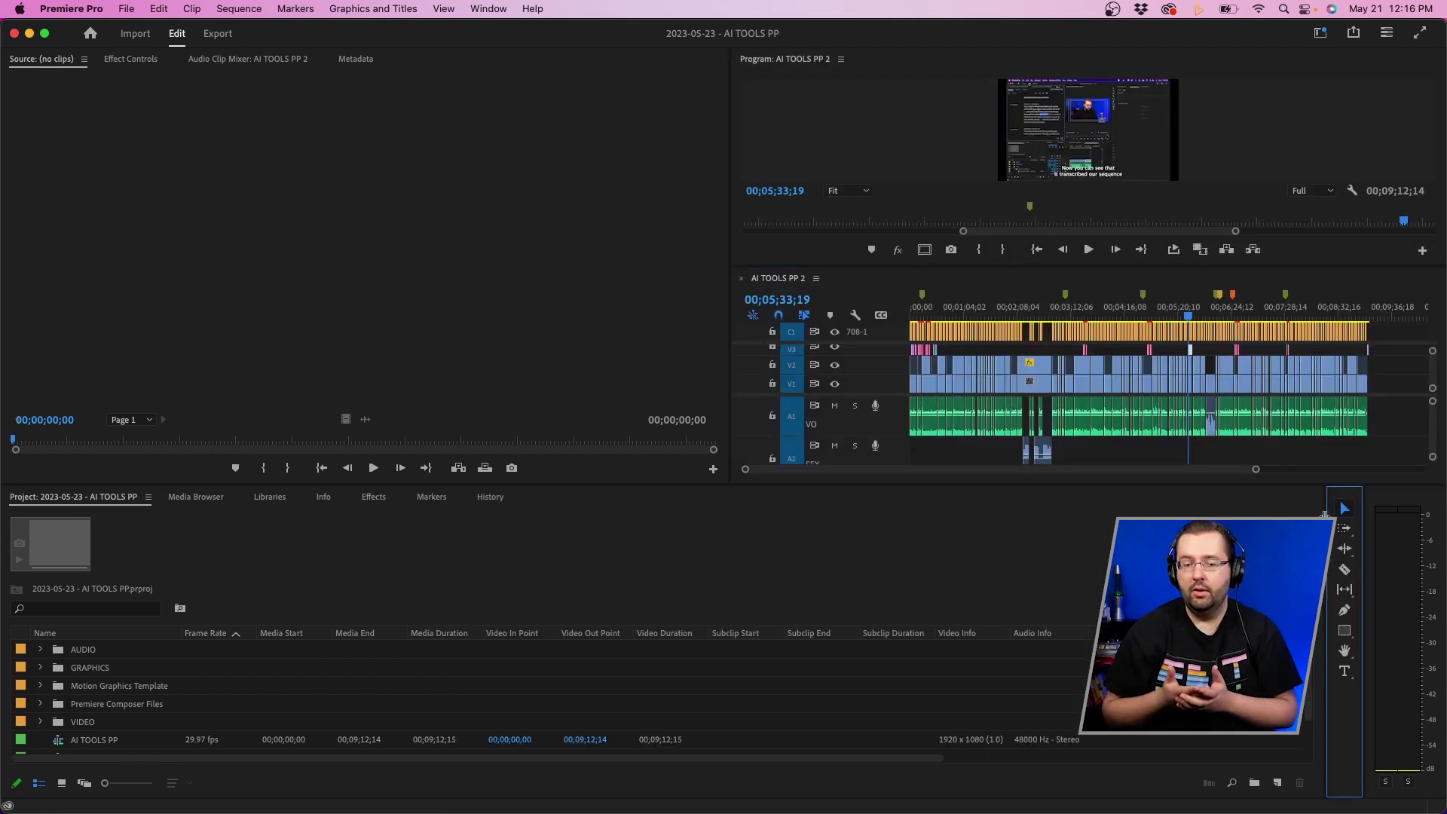
{"action": "left_click_drag", "start_coordinate": [1341, 495], "coordinate": [916, 221]}
{"action": "left_click_drag", "start_coordinate": [1051, 180], "coordinate": [757, 151]}
{"action": "left_click", "coordinate": [1406, 495]}
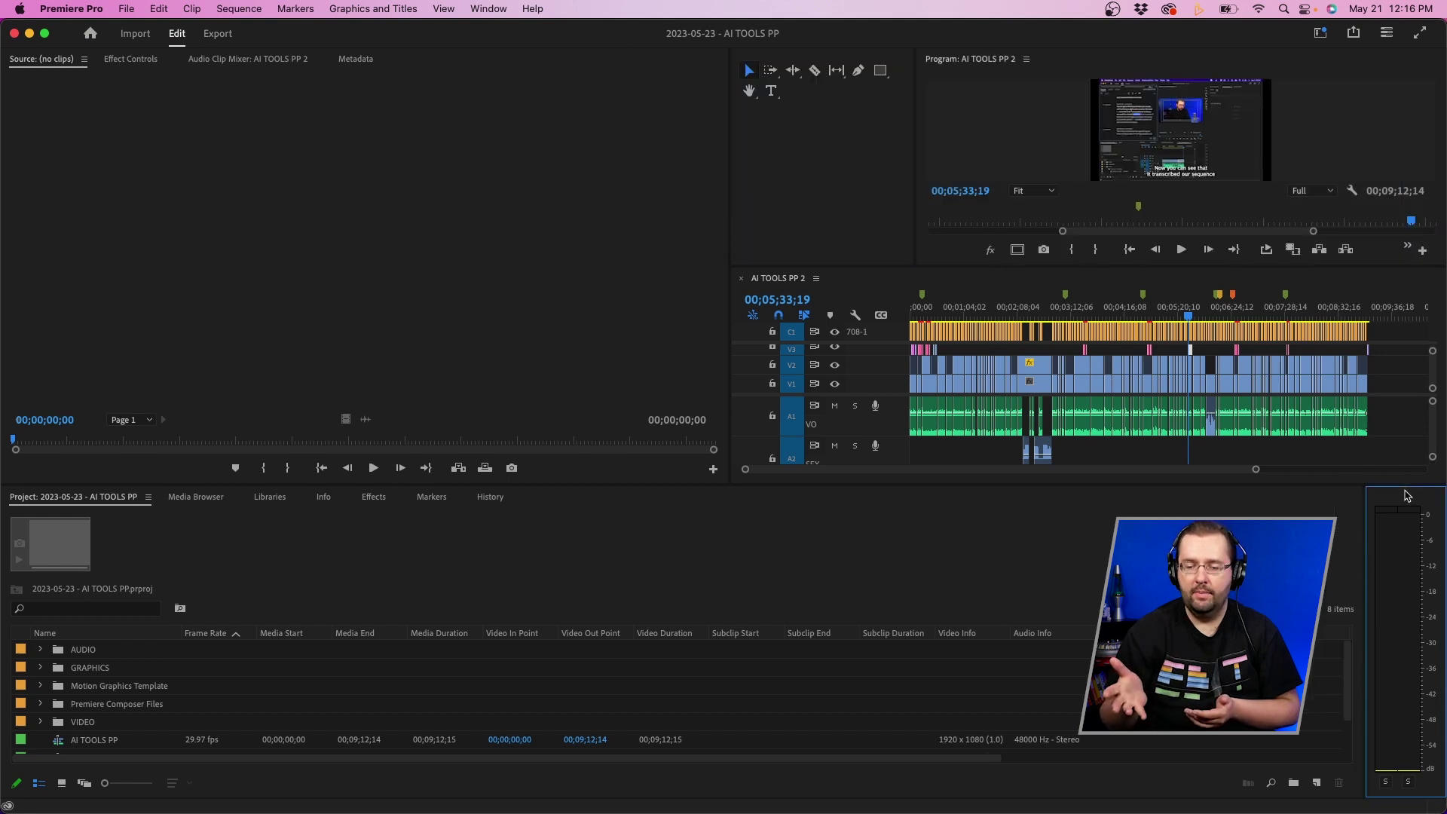
{"action": "left_click_drag", "start_coordinate": [1383, 497], "coordinate": [1420, 160]}
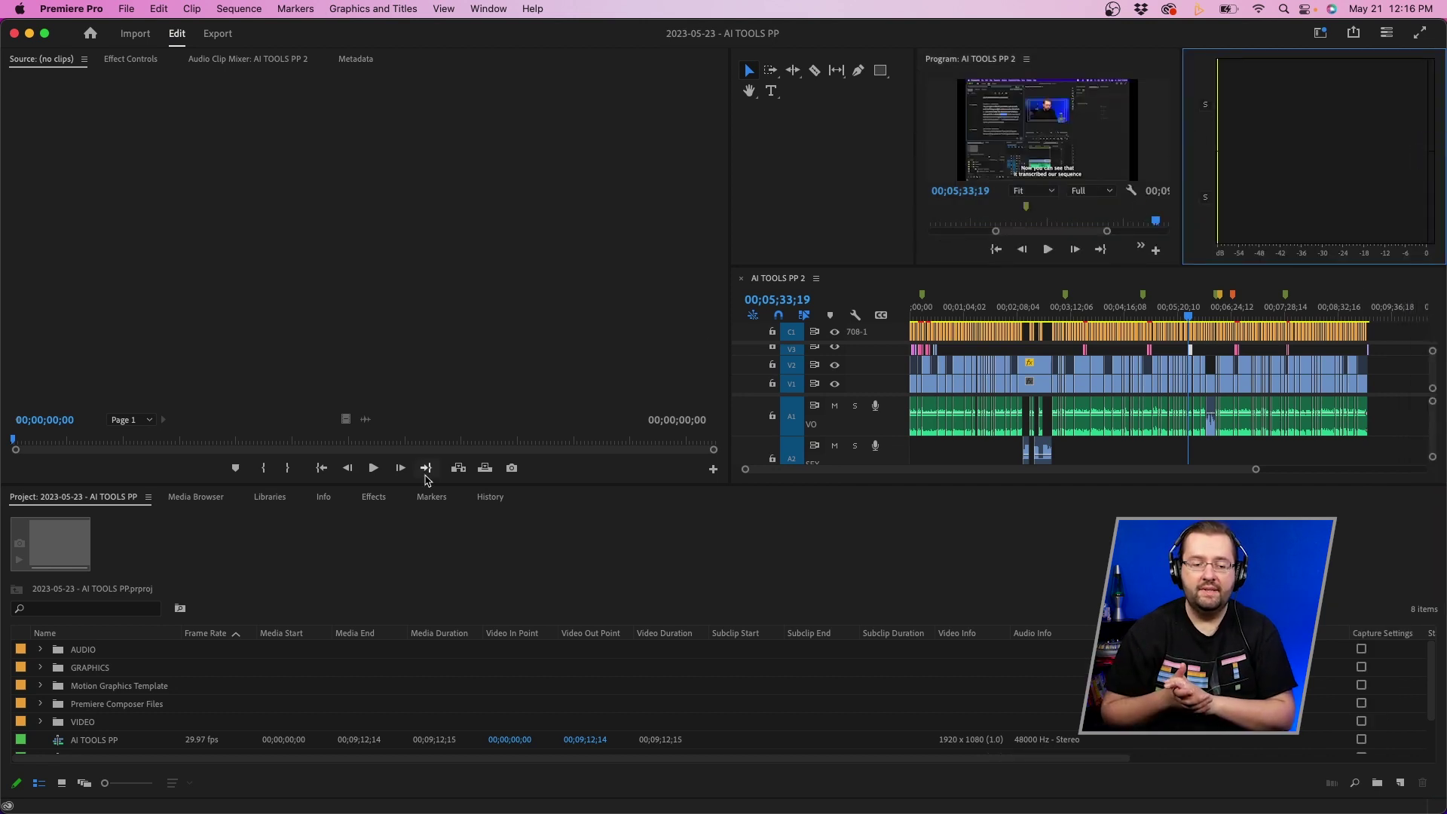
{"action": "left_click", "coordinate": [99, 507]}
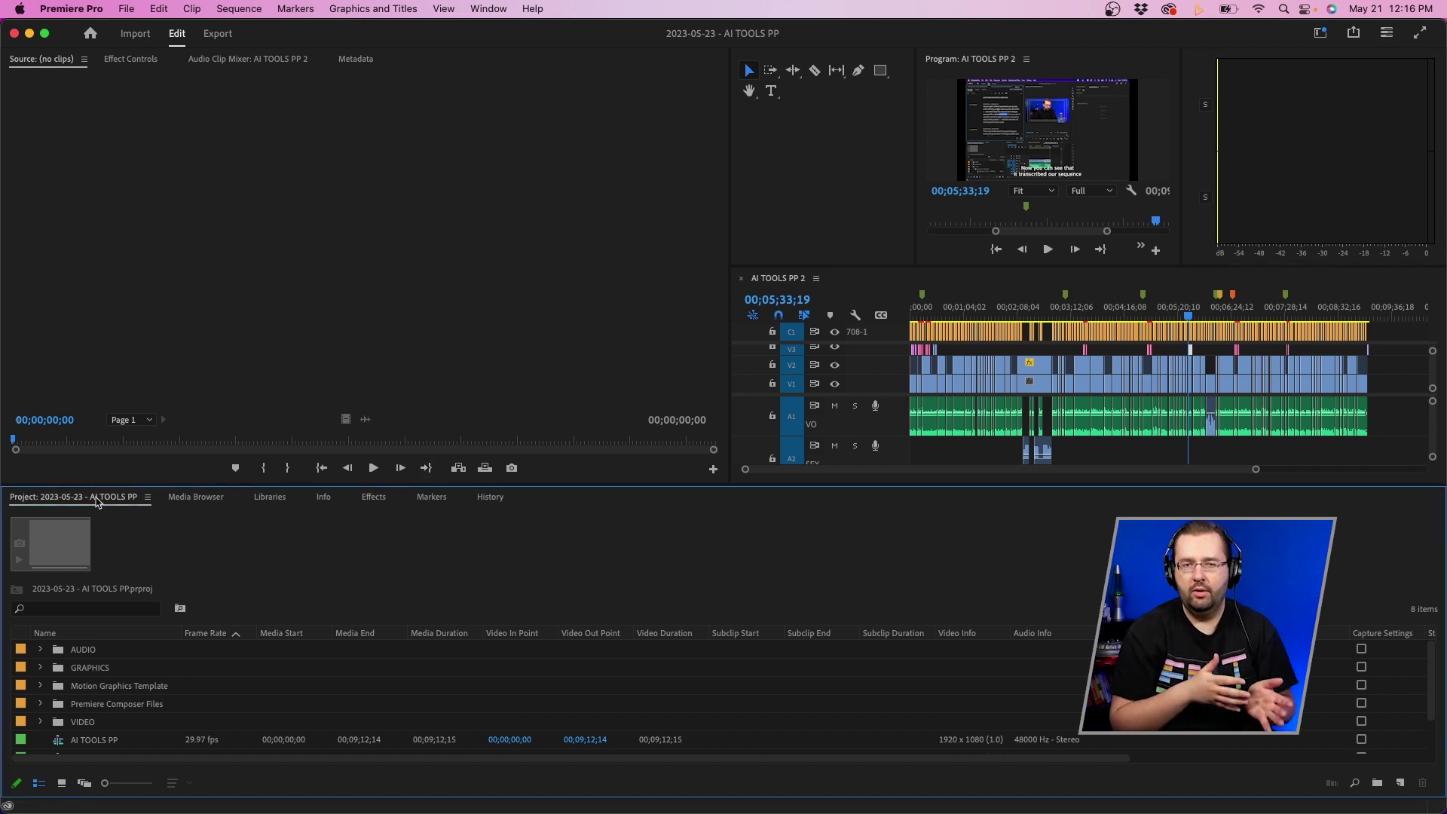
Move Project, Media Browser, Libraries, Info, Effects, Markers and History into the top-left group, then narrow it
{"action": "left_click_drag", "start_coordinate": [99, 504], "coordinate": [300, 272]}
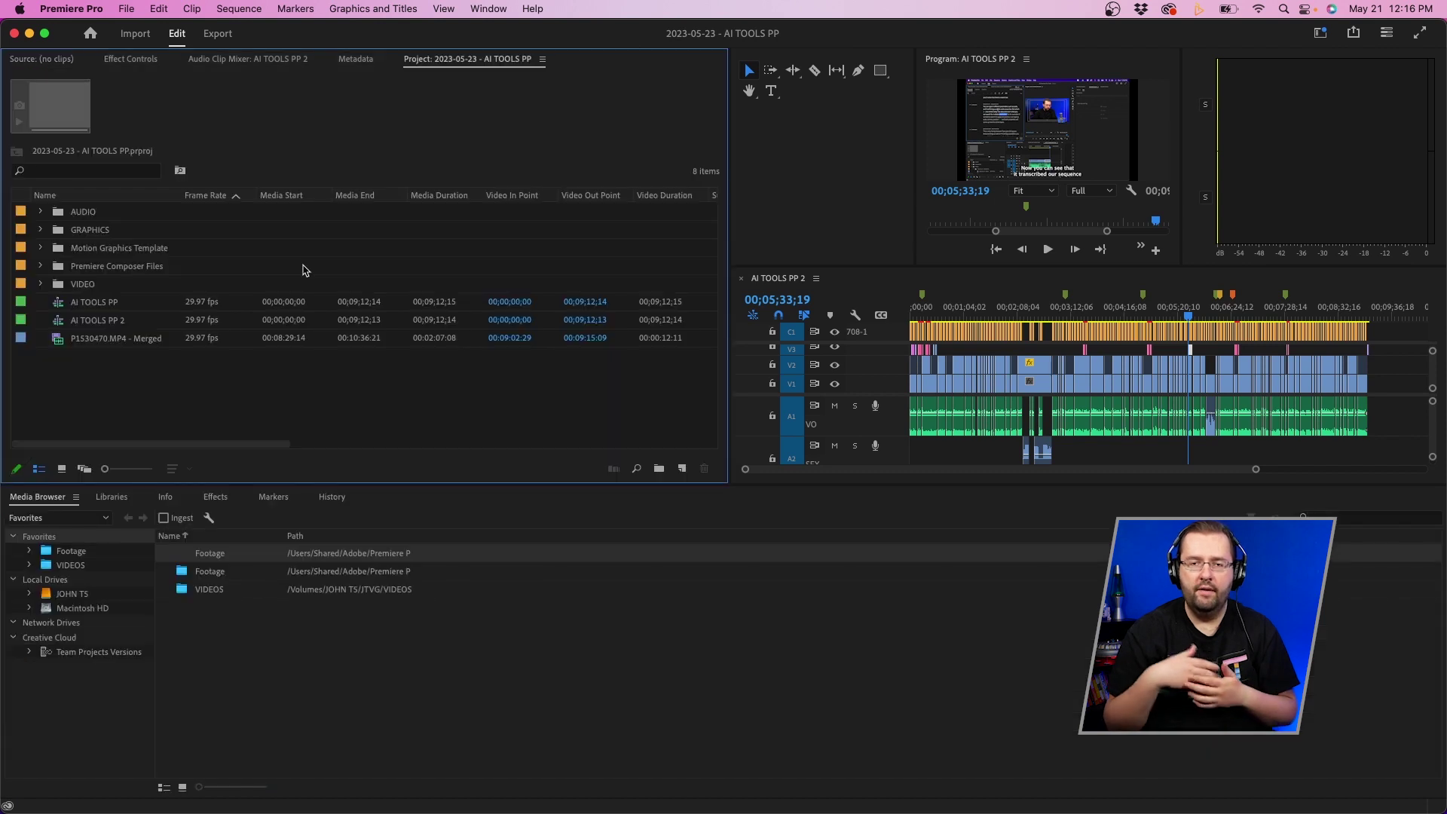
{"action": "left_click_drag", "start_coordinate": [37, 497], "coordinate": [353, 287]}
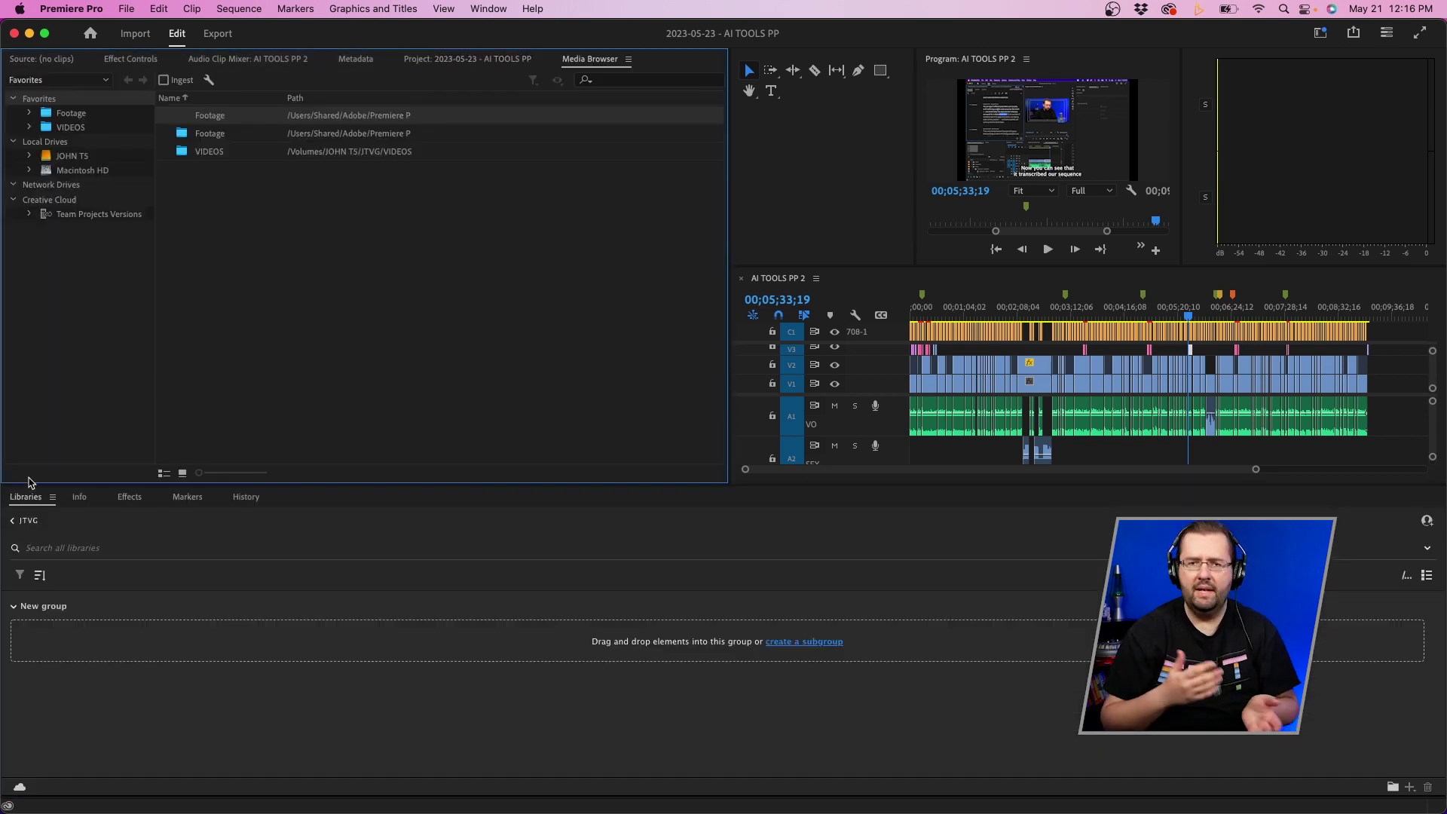
{"action": "left_click_drag", "start_coordinate": [26, 496], "coordinate": [216, 349]}
{"action": "left_click_drag", "start_coordinate": [26, 507], "coordinate": [292, 317]}
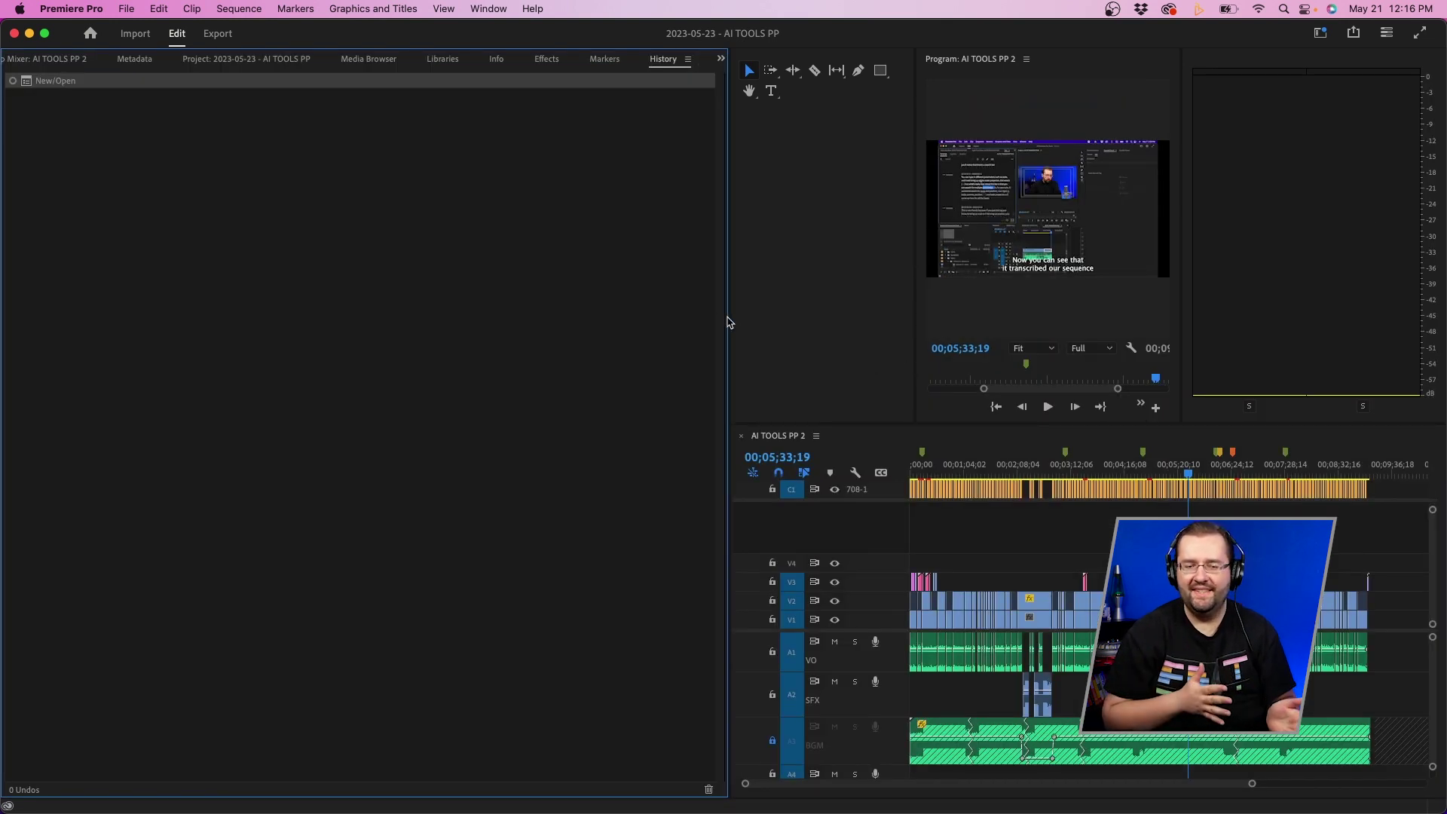
{"action": "left_click_drag", "start_coordinate": [731, 316], "coordinate": [523, 294]}
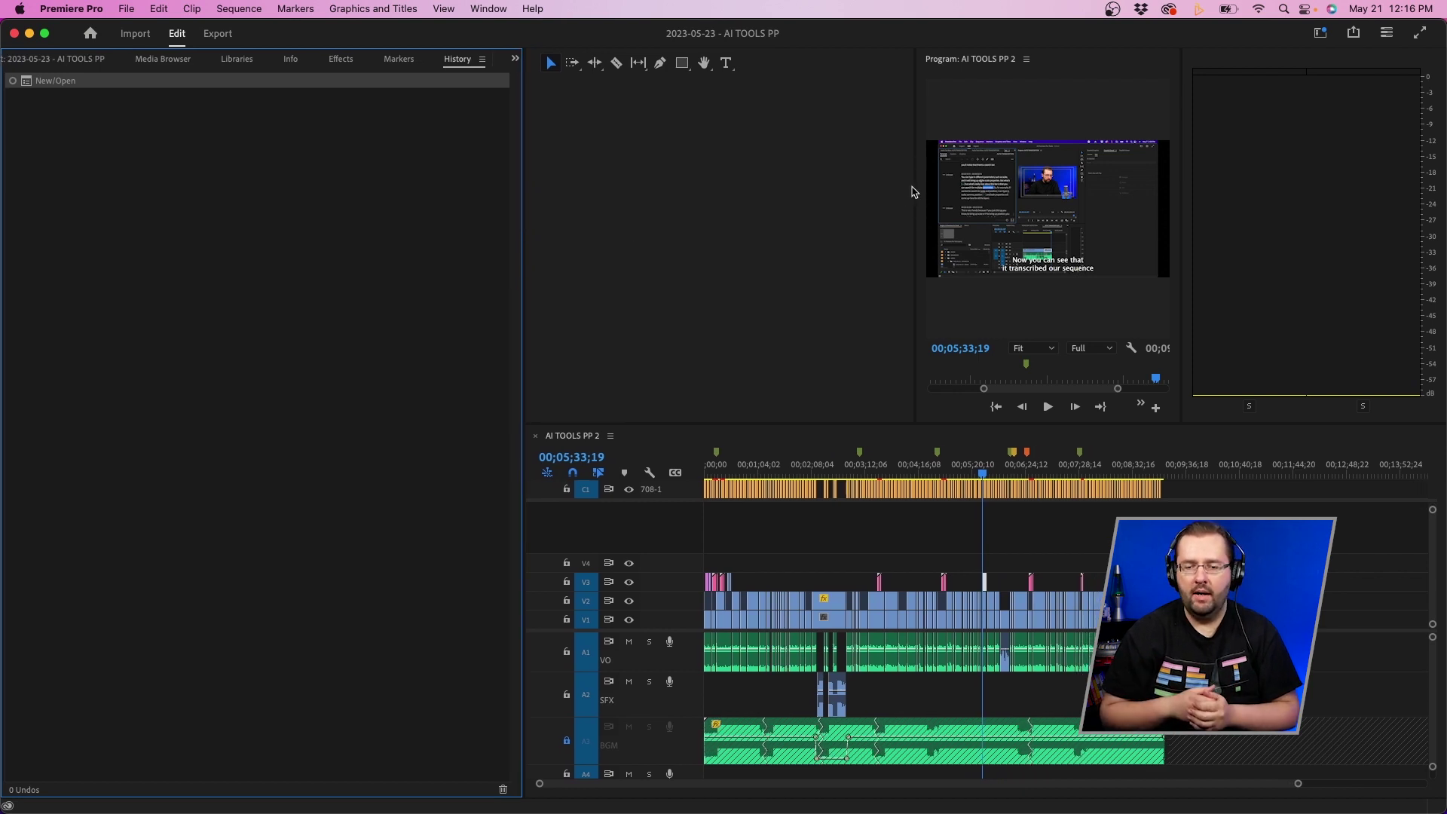
Widen the Program monitor into the Tools area and the Audio Meters area
{"action": "left_click_drag", "start_coordinate": [915, 185], "coordinate": [559, 184]}
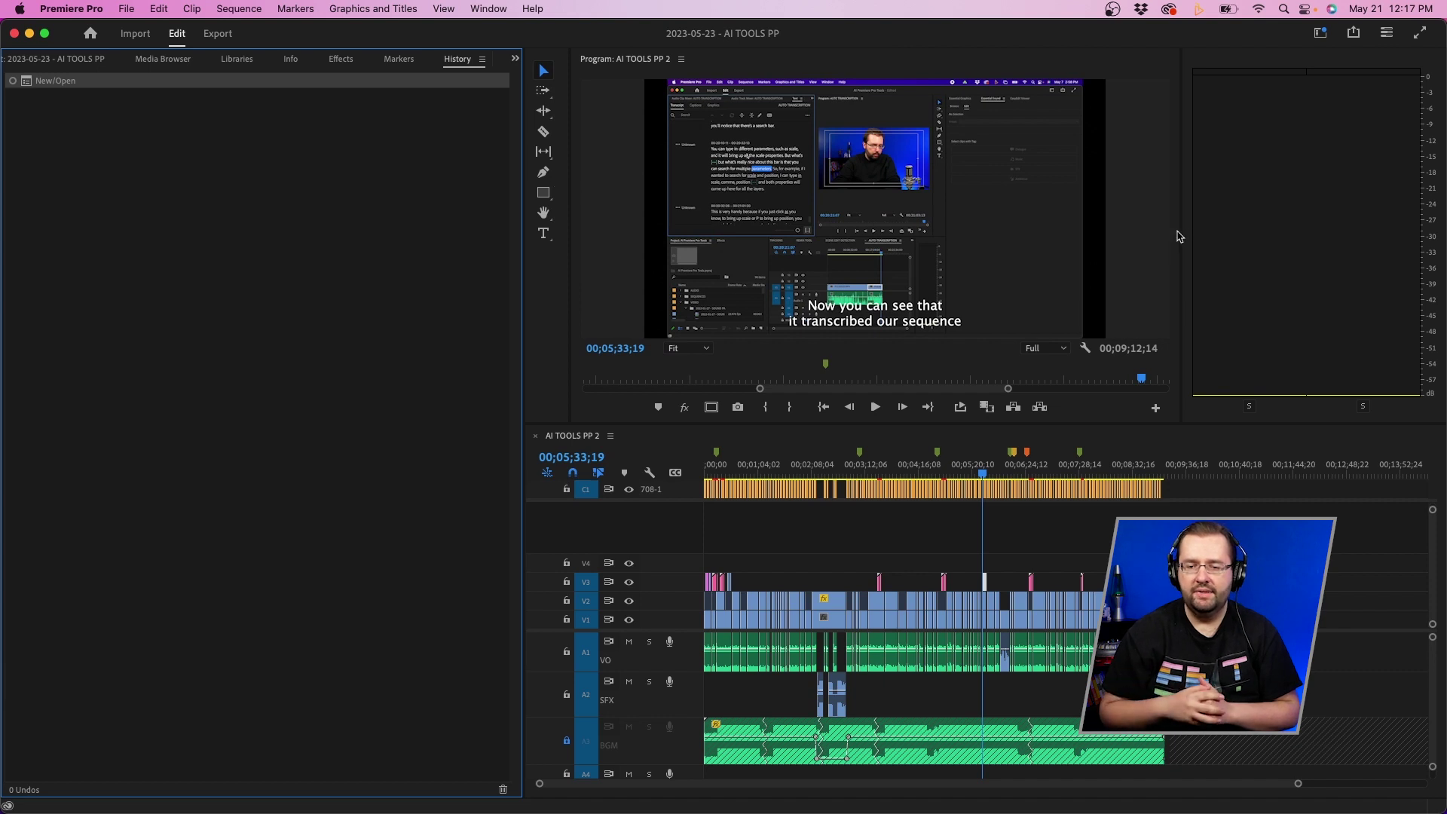
{"action": "left_click_drag", "start_coordinate": [1180, 231], "coordinate": [1314, 220]}
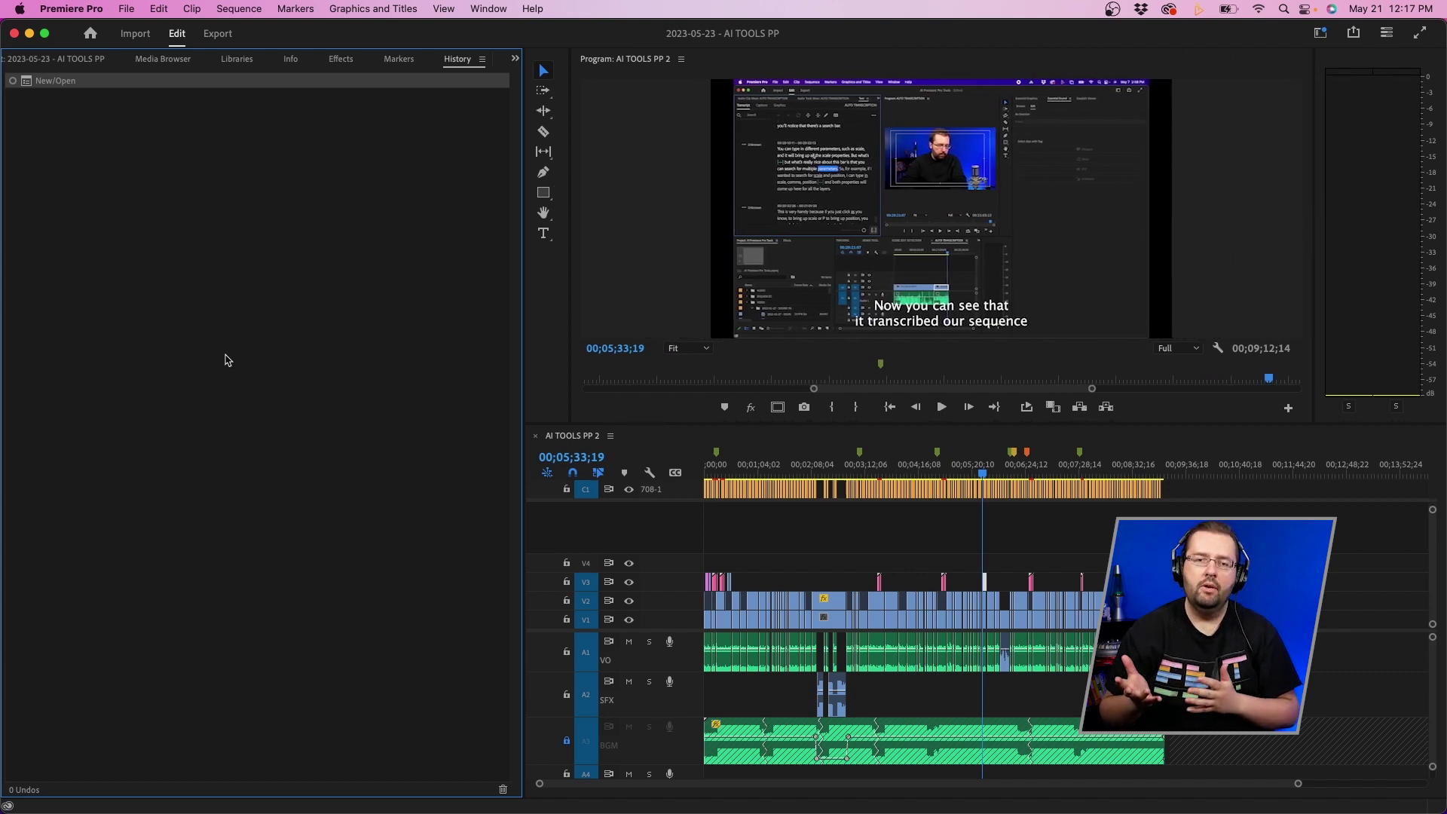
Browse the Project, Media Browser and Libraries tabs in the left group, ending on Project
{"action": "left_click", "coordinate": [78, 63]}
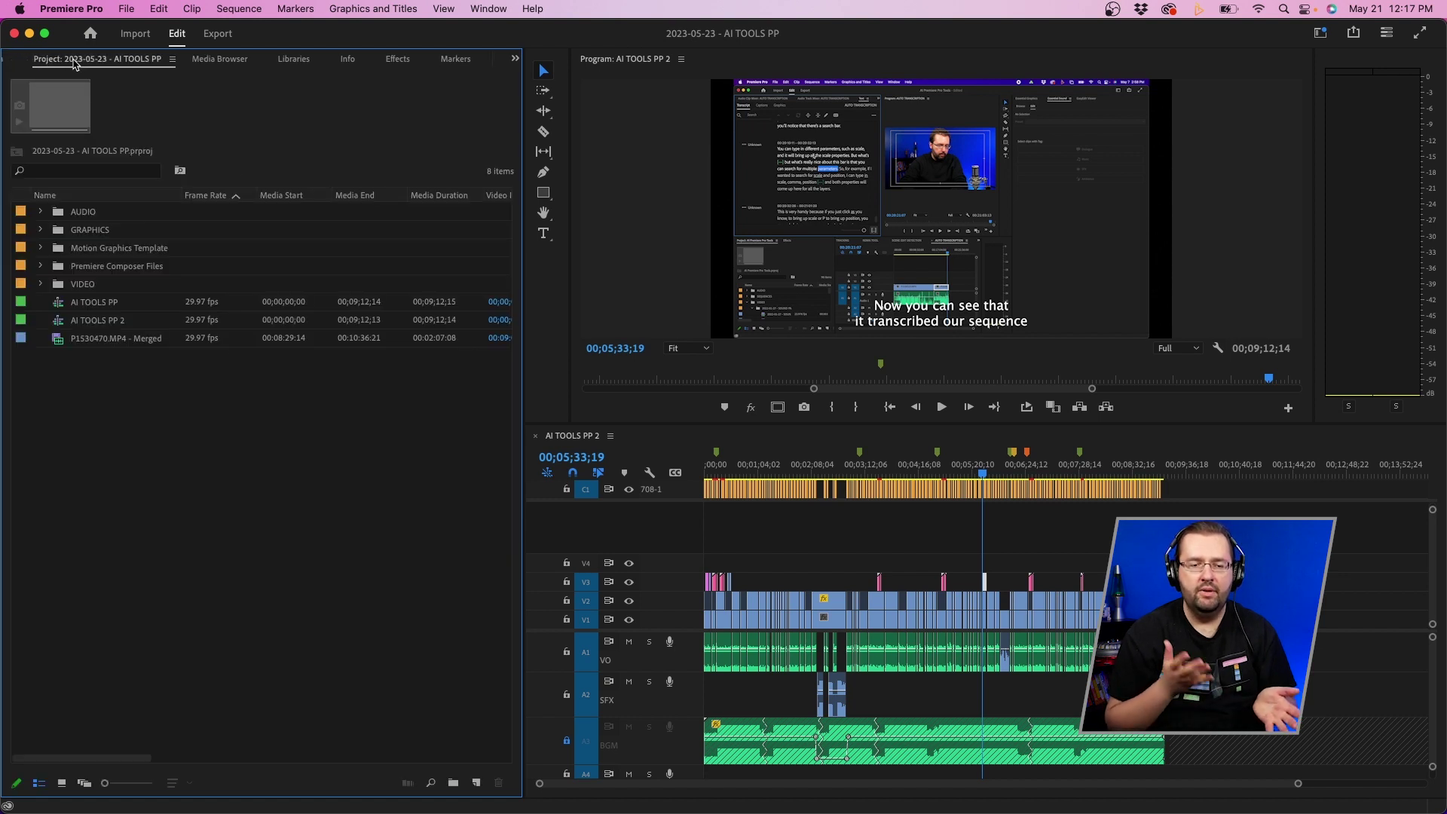
{"action": "left_click", "coordinate": [211, 63]}
{"action": "left_click", "coordinate": [305, 63]}
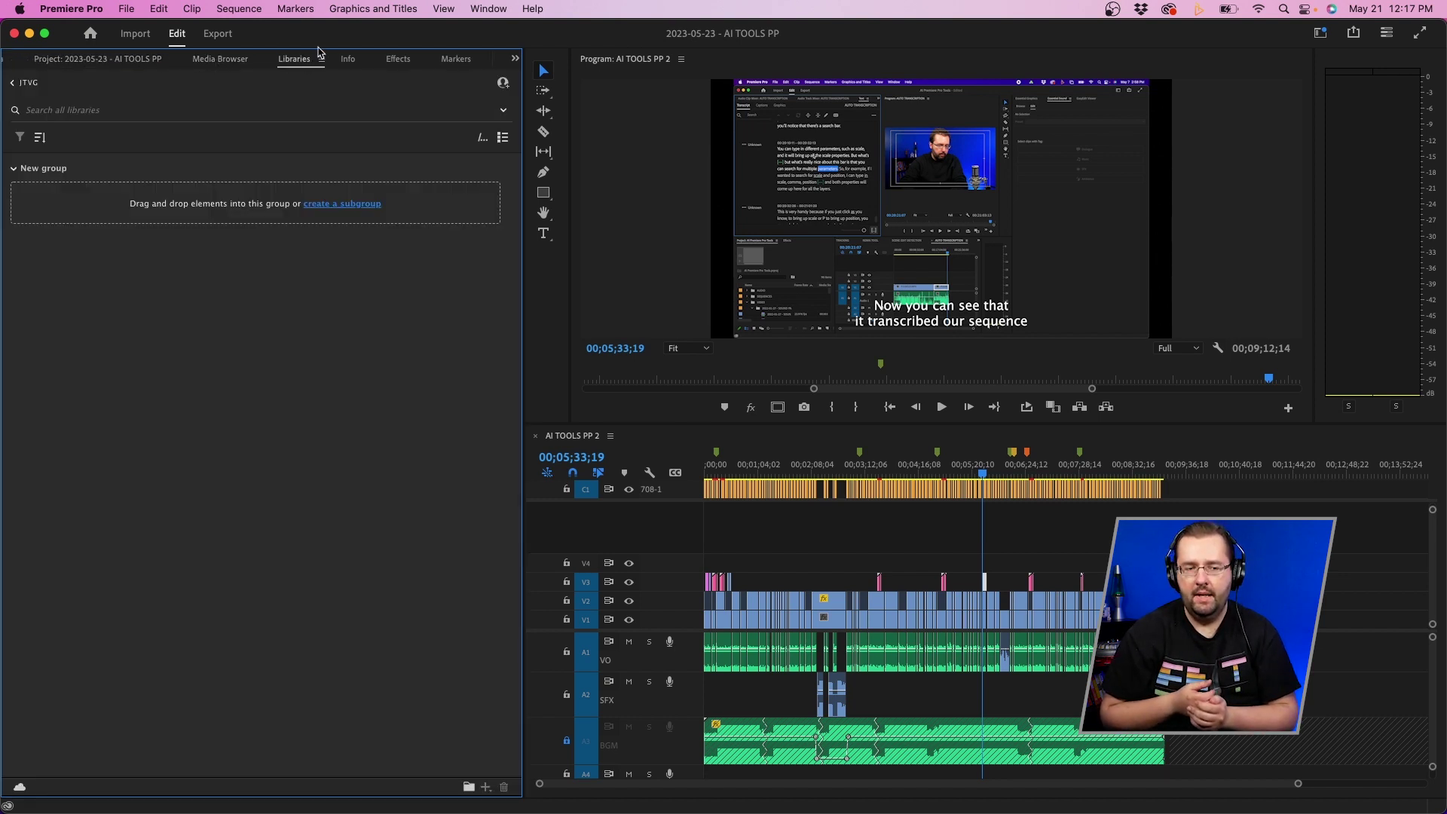
{"action": "left_click", "coordinate": [103, 58]}
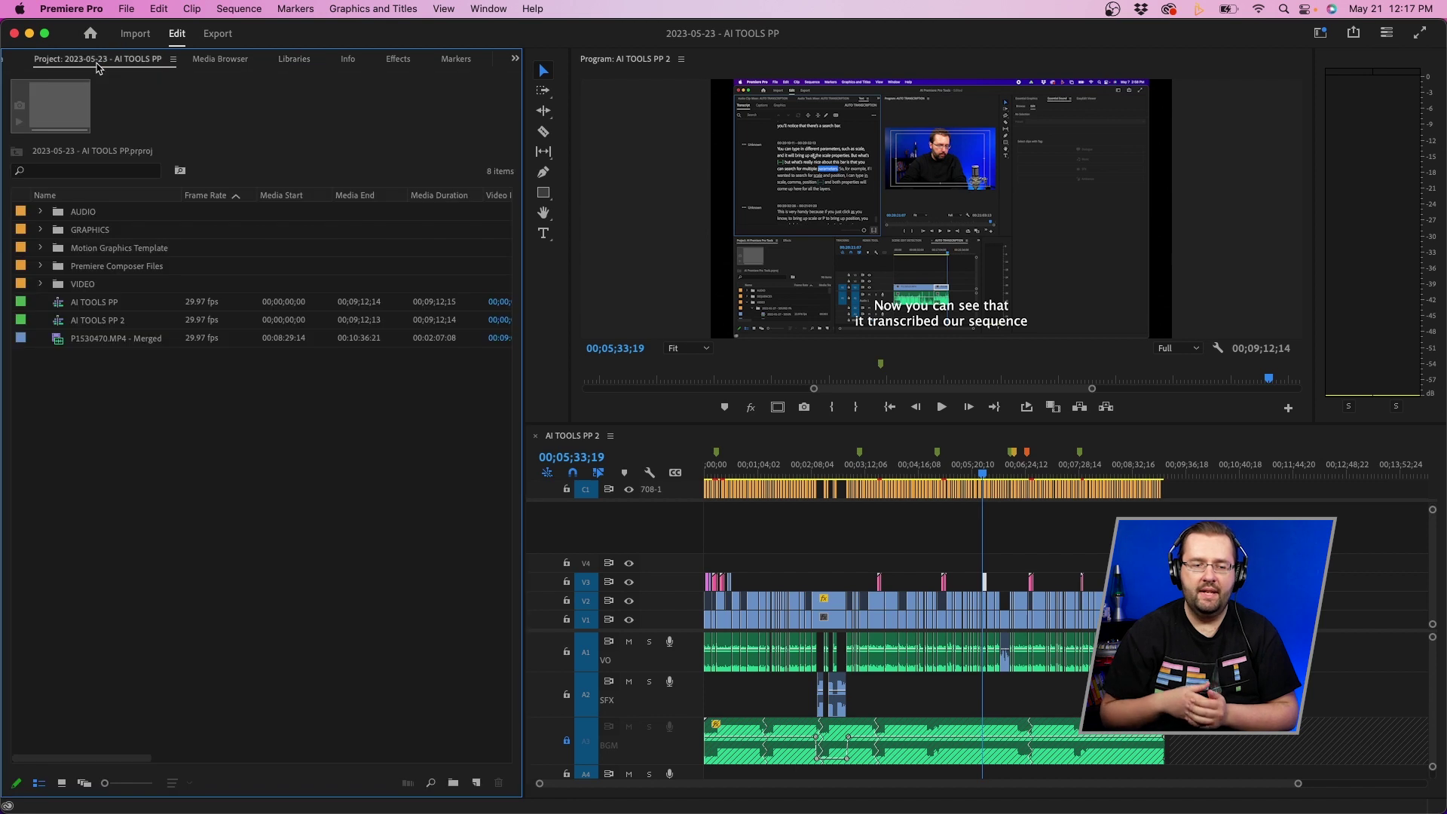
Make the left group a Stacked Panel Group, collapsing Project and expanding Effect Controls
{"action": "left_click", "coordinate": [174, 60]}
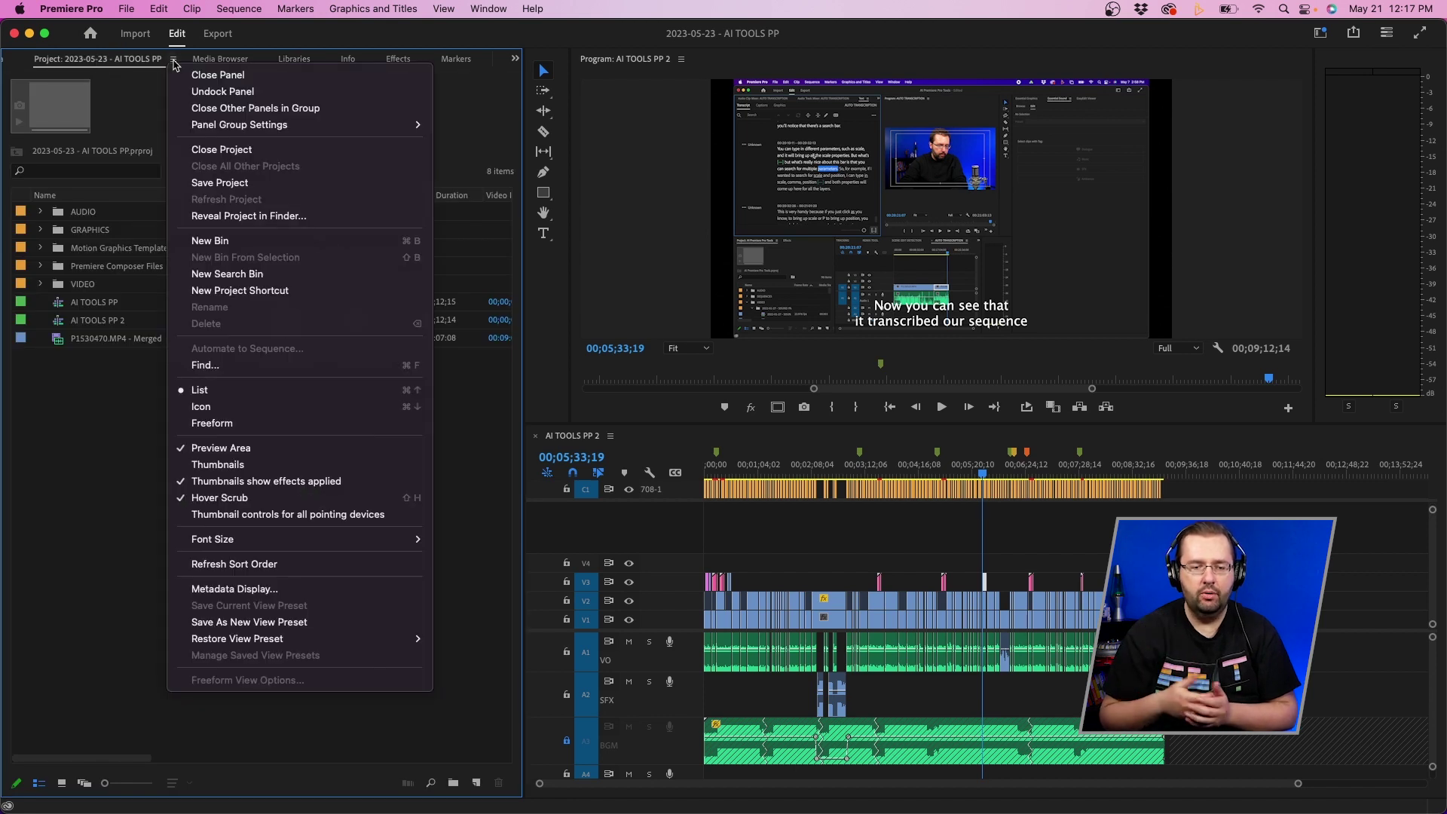
{"action": "mouse_move", "coordinate": [224, 124]}
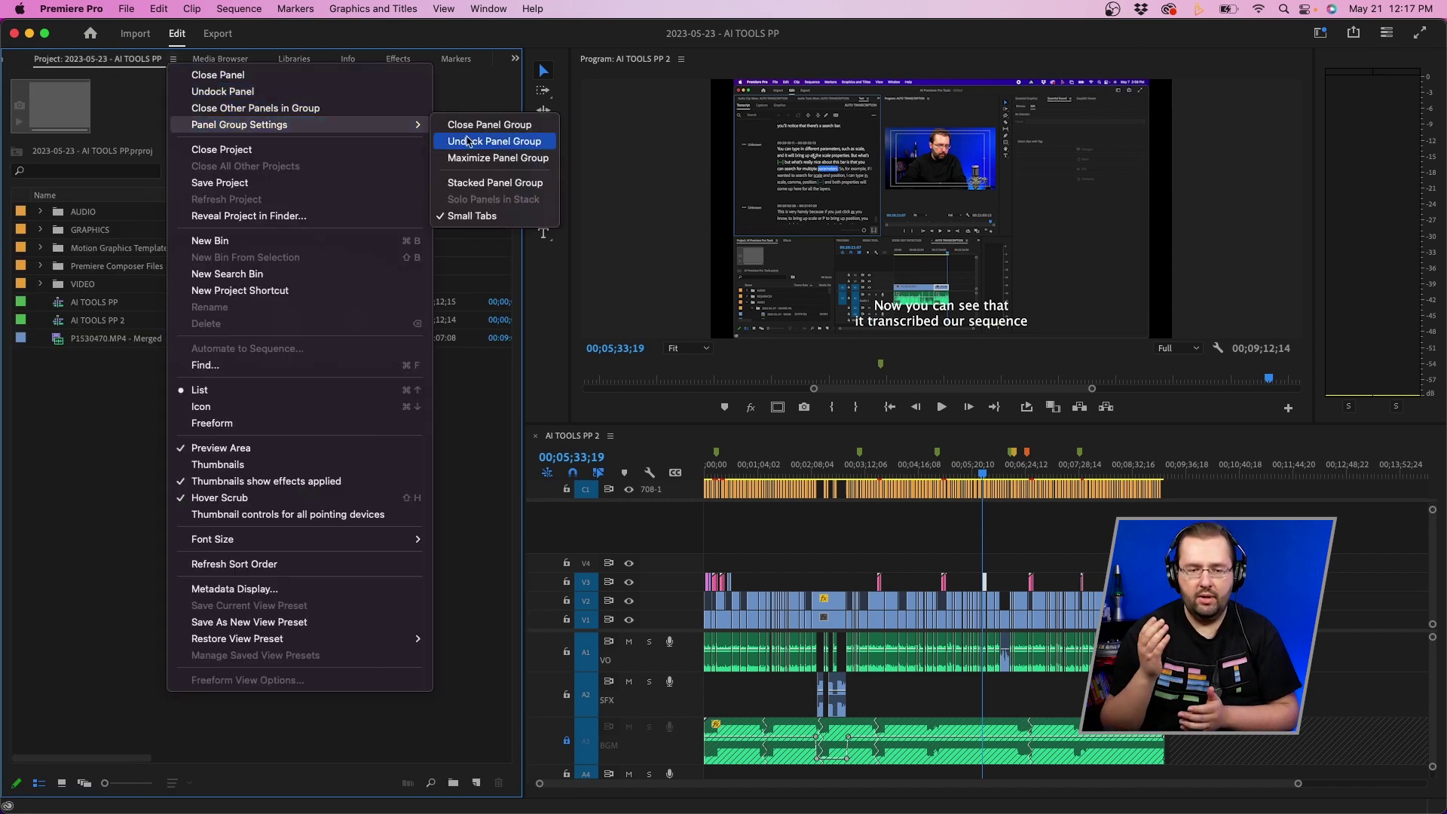
{"action": "left_click", "coordinate": [488, 182]}
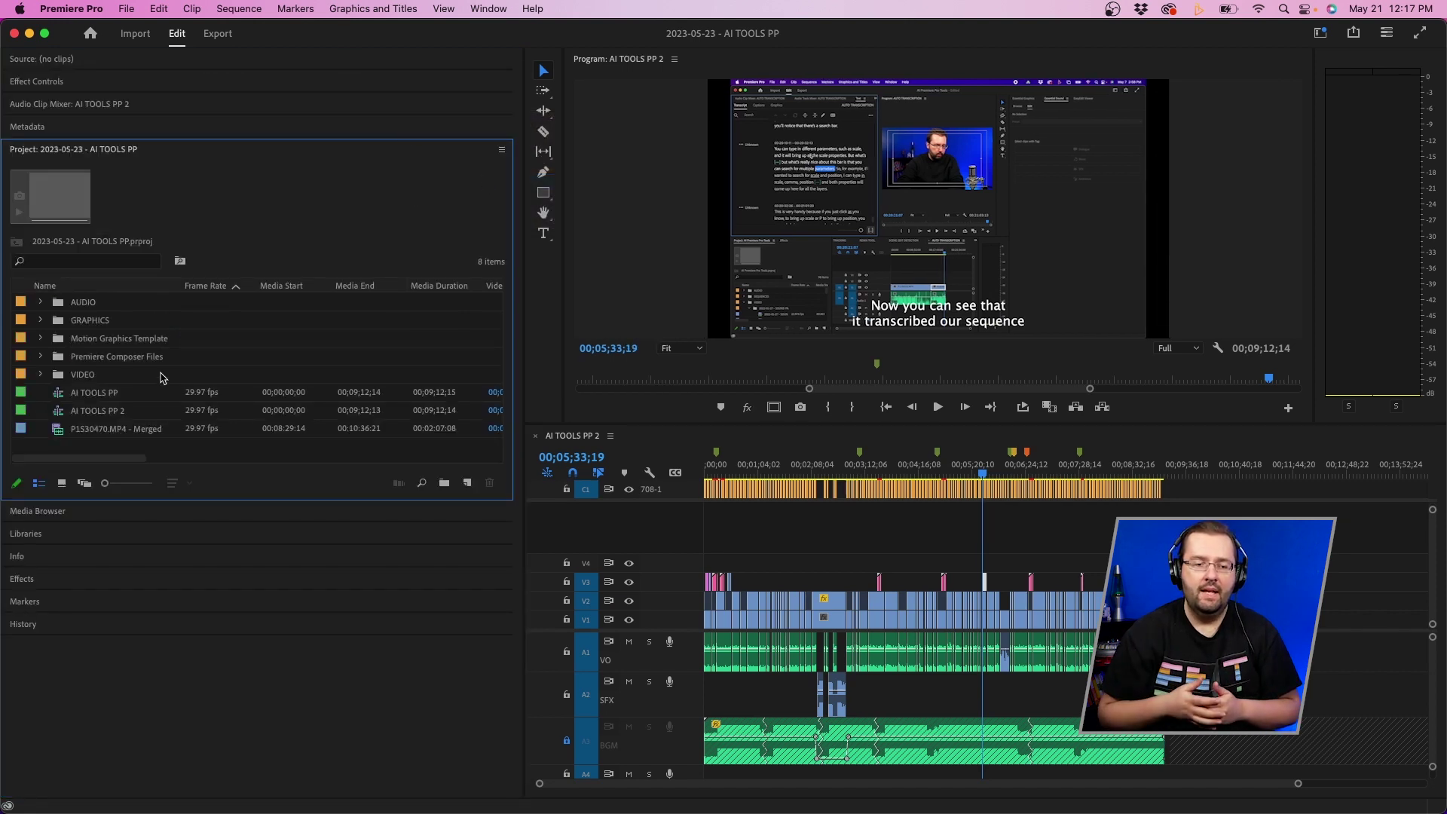
{"action": "left_click", "coordinate": [54, 148]}
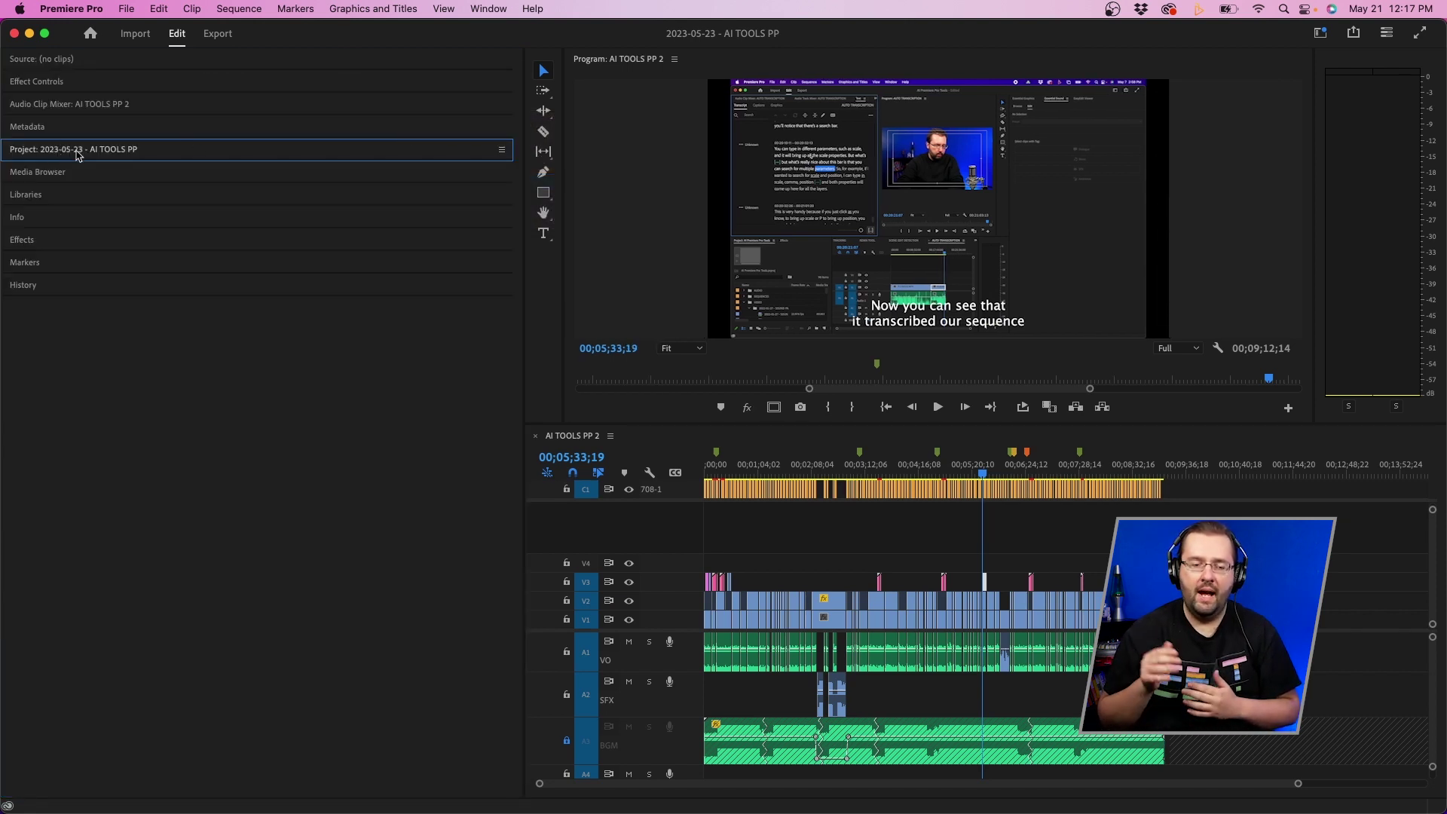
{"action": "left_click", "coordinate": [62, 83]}
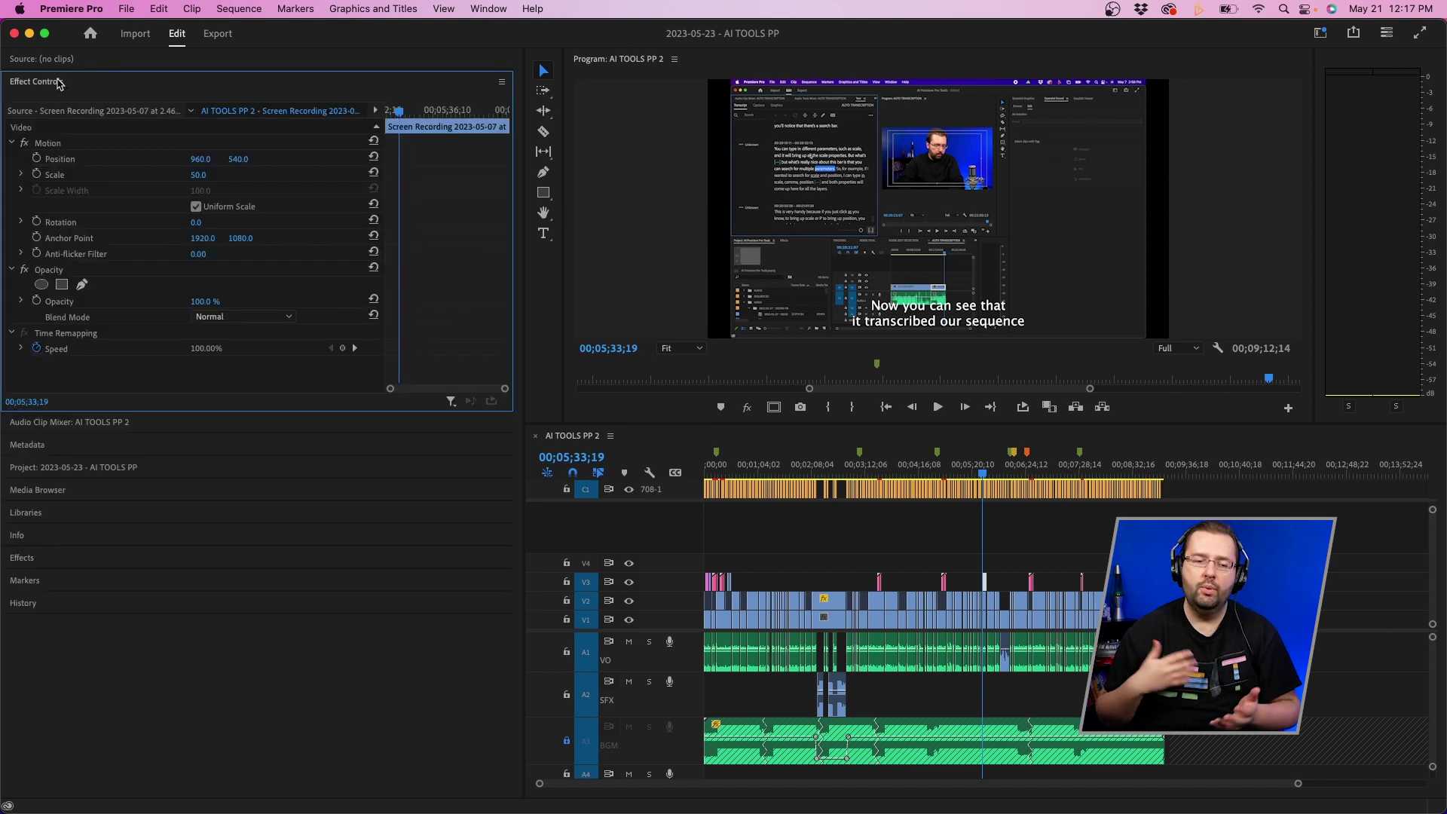
Expand the Source, Effects and Project panels in the stack and close the Audio Clip Mixer
{"action": "left_click", "coordinate": [51, 60]}
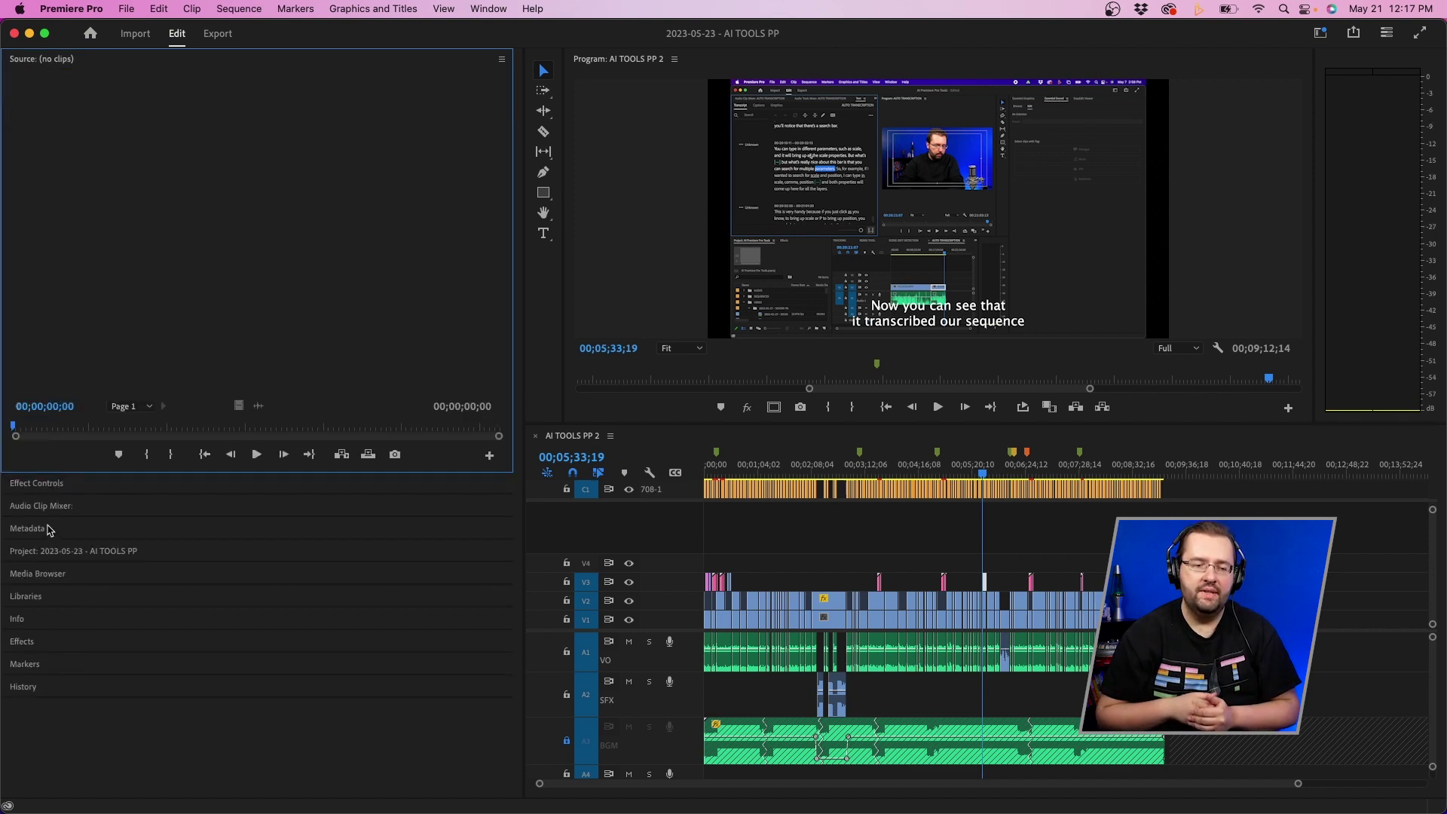
{"action": "left_click", "coordinate": [36, 647]}
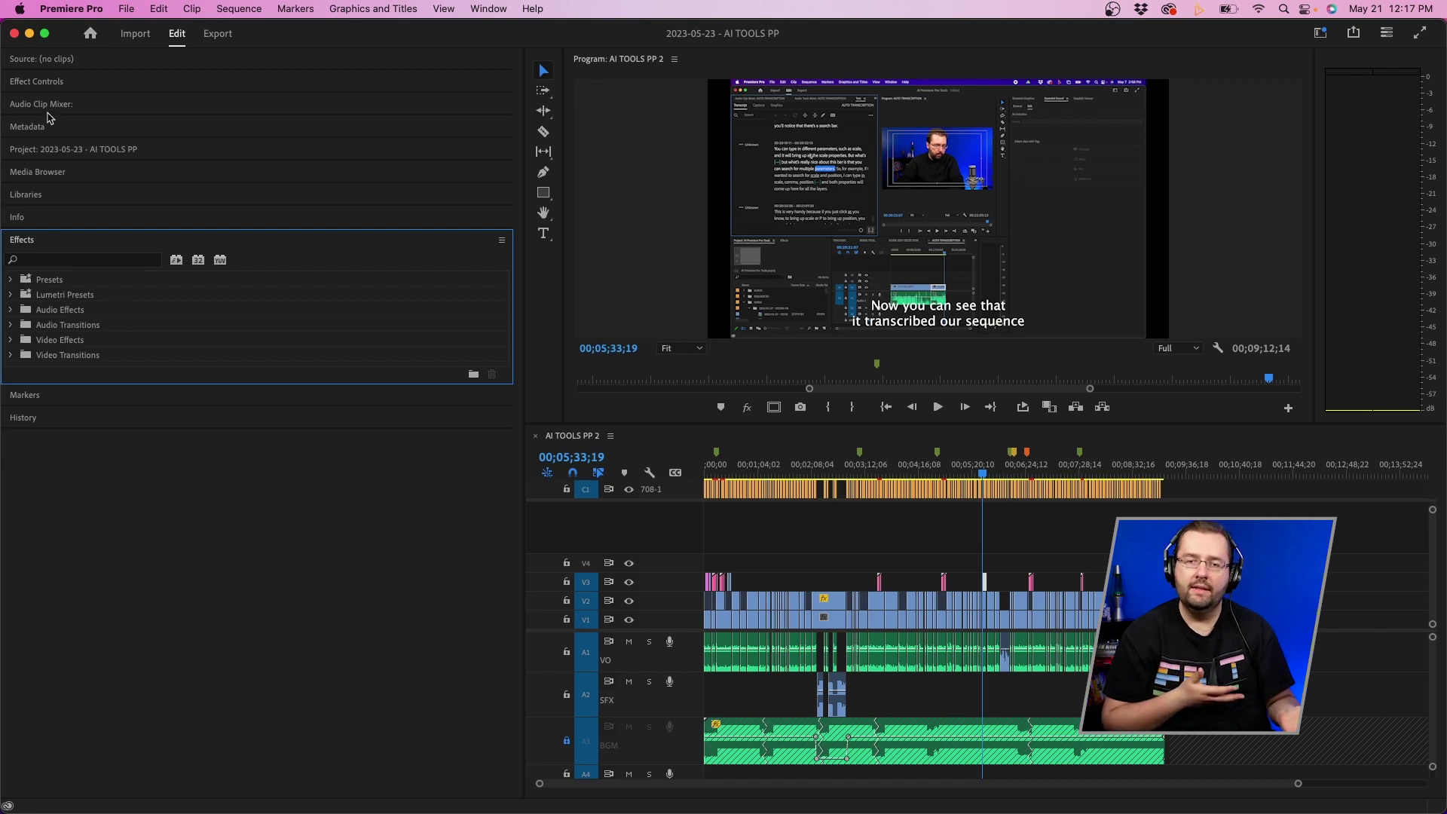
{"action": "left_click", "coordinate": [38, 150]}
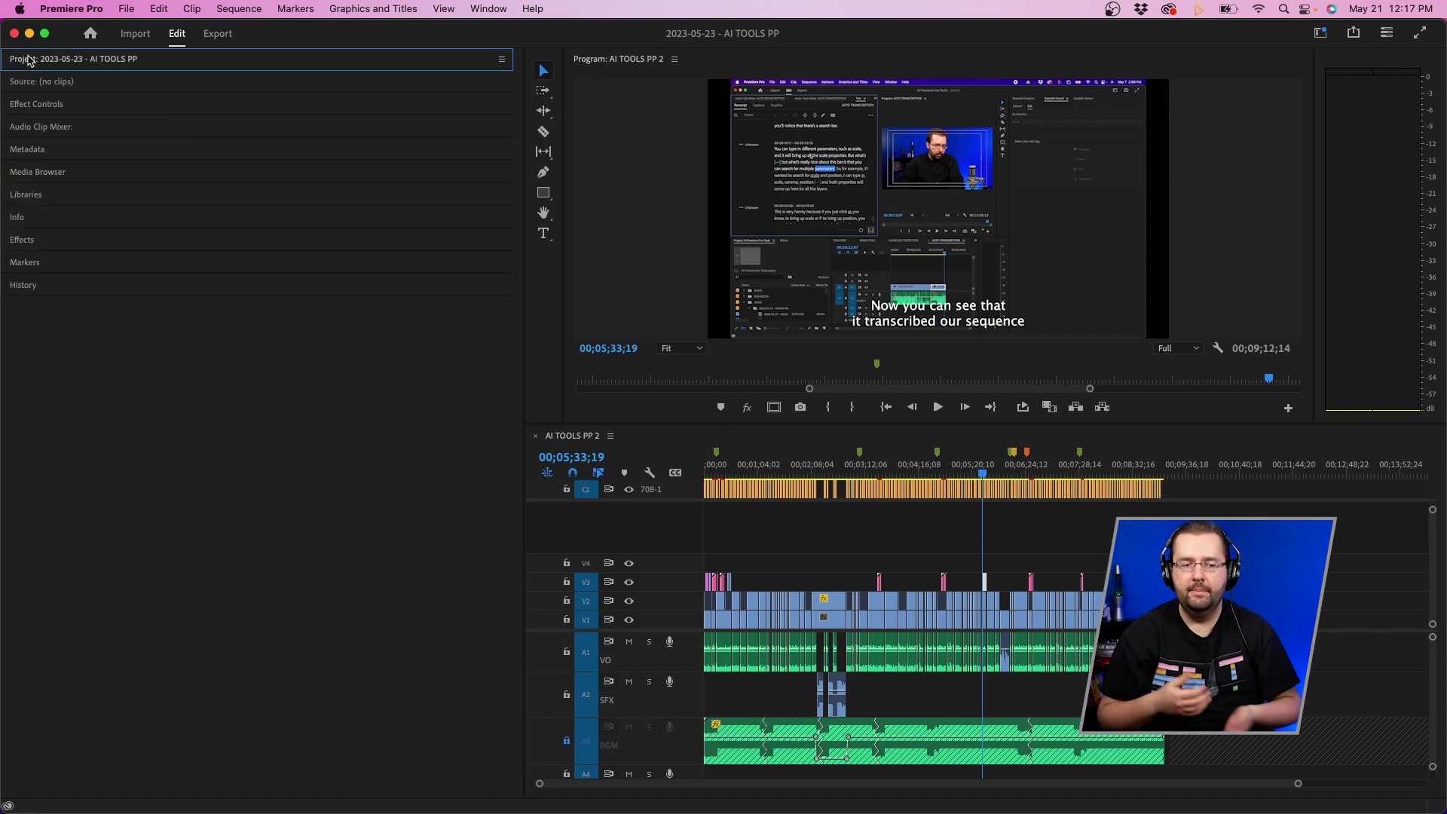
{"action": "left_click", "coordinate": [501, 127]}
{"action": "left_click", "coordinate": [519, 162]}
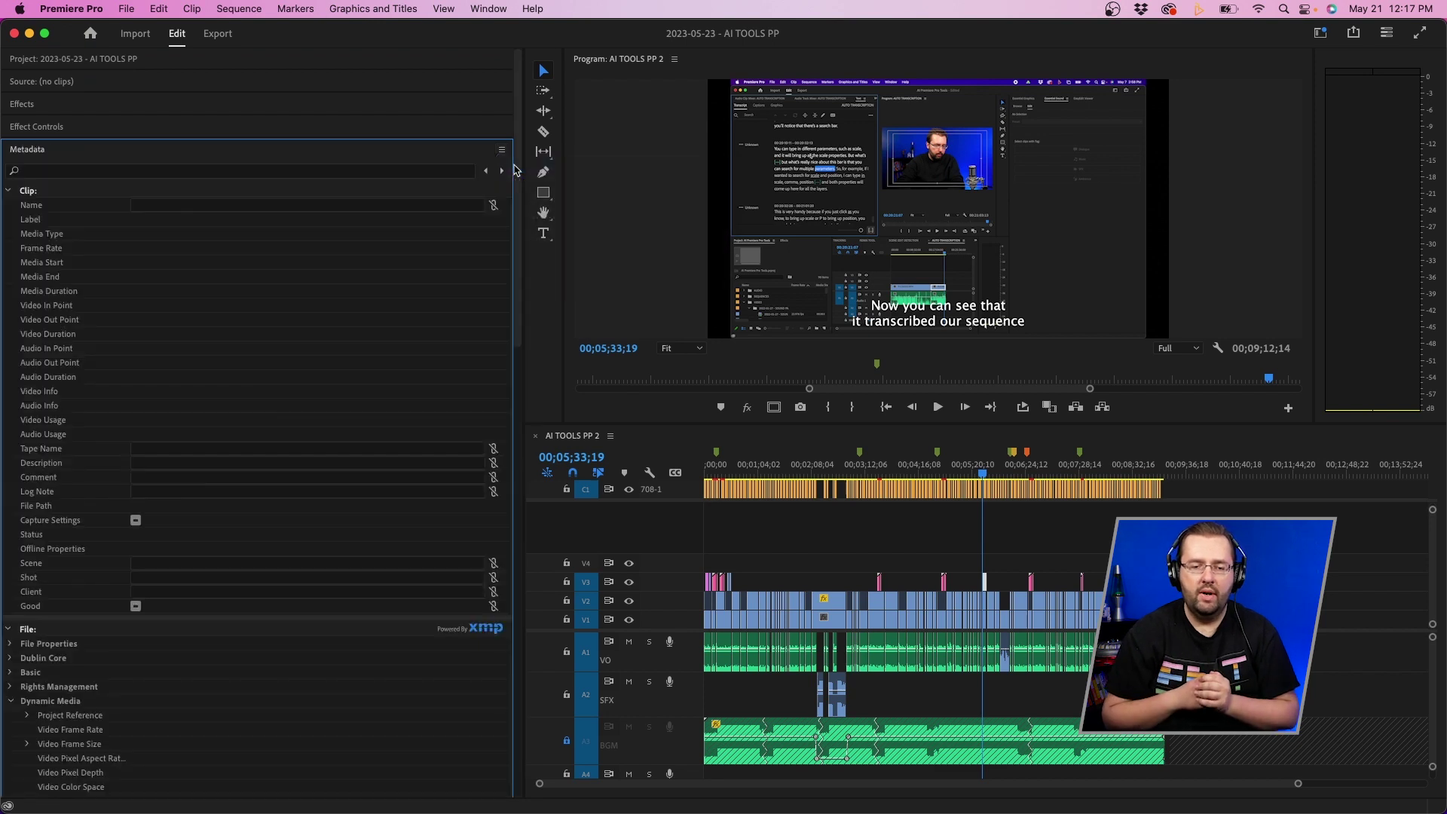
Close the Metadata, Media Browser and Libraries panels
{"action": "left_click", "coordinate": [502, 150]}
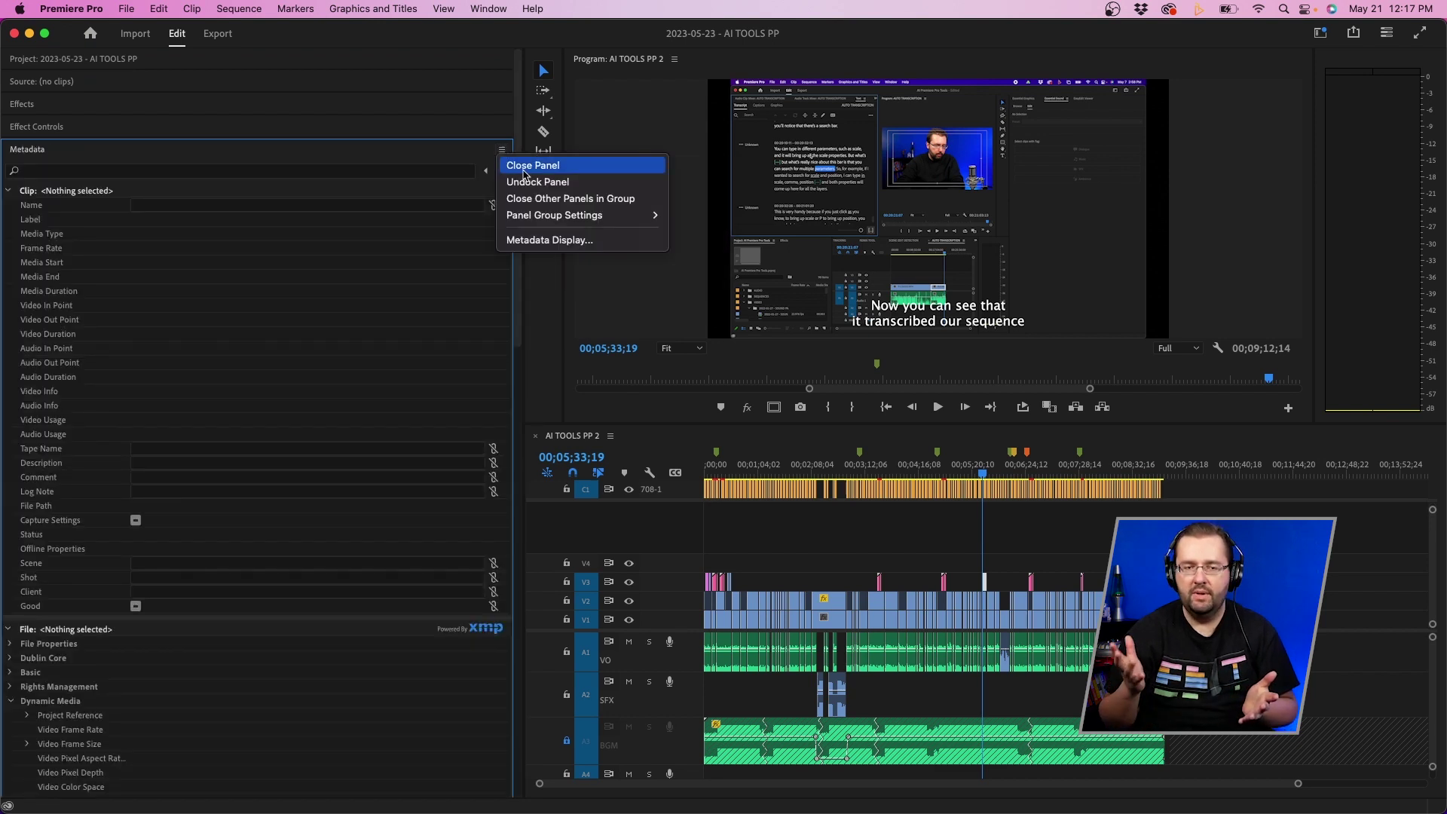
{"action": "left_click", "coordinate": [523, 165]}
{"action": "left_click", "coordinate": [502, 149]}
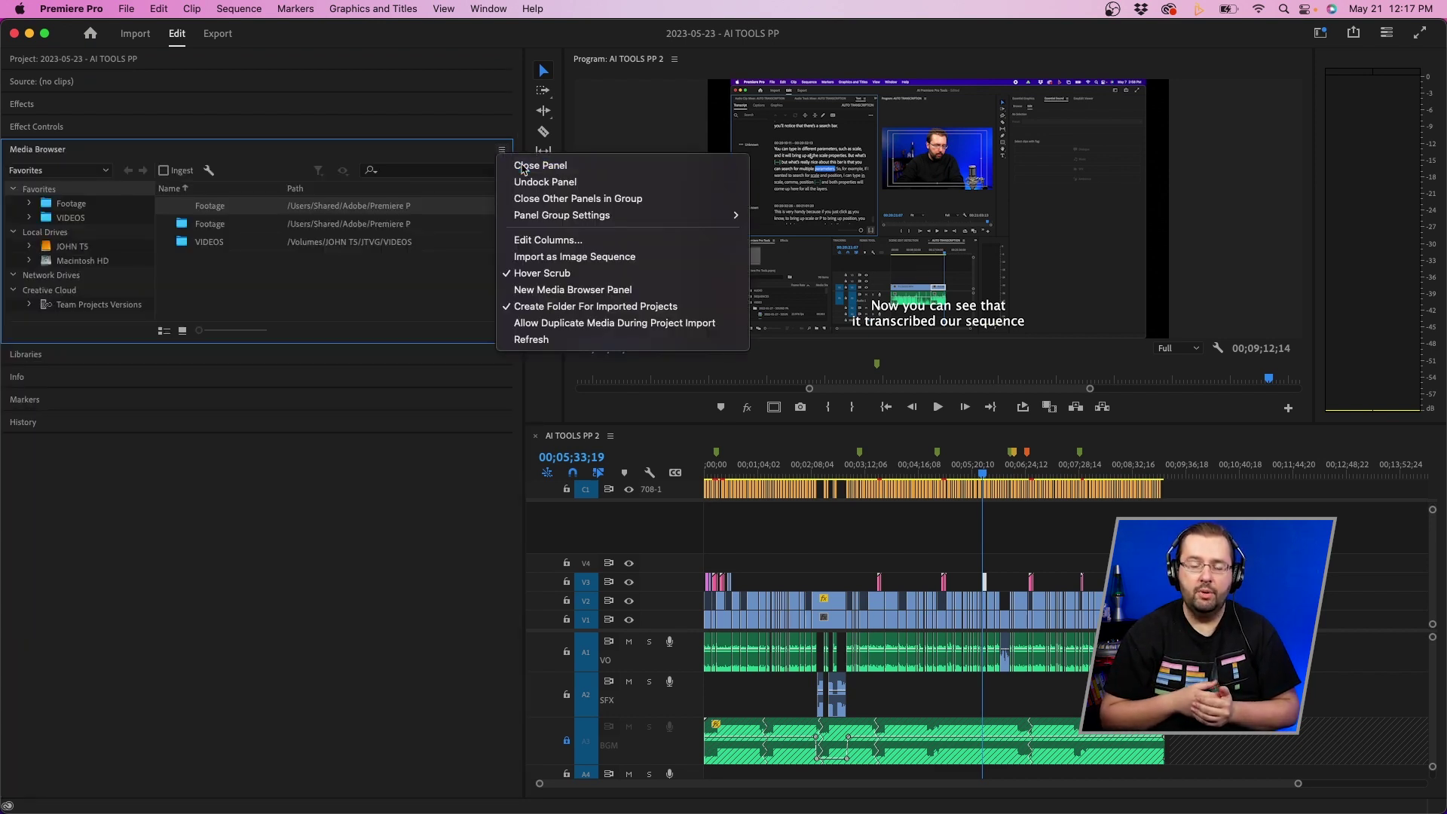
{"action": "left_click", "coordinate": [524, 166]}
{"action": "left_click", "coordinate": [501, 150]}
{"action": "left_click", "coordinate": [522, 166]}
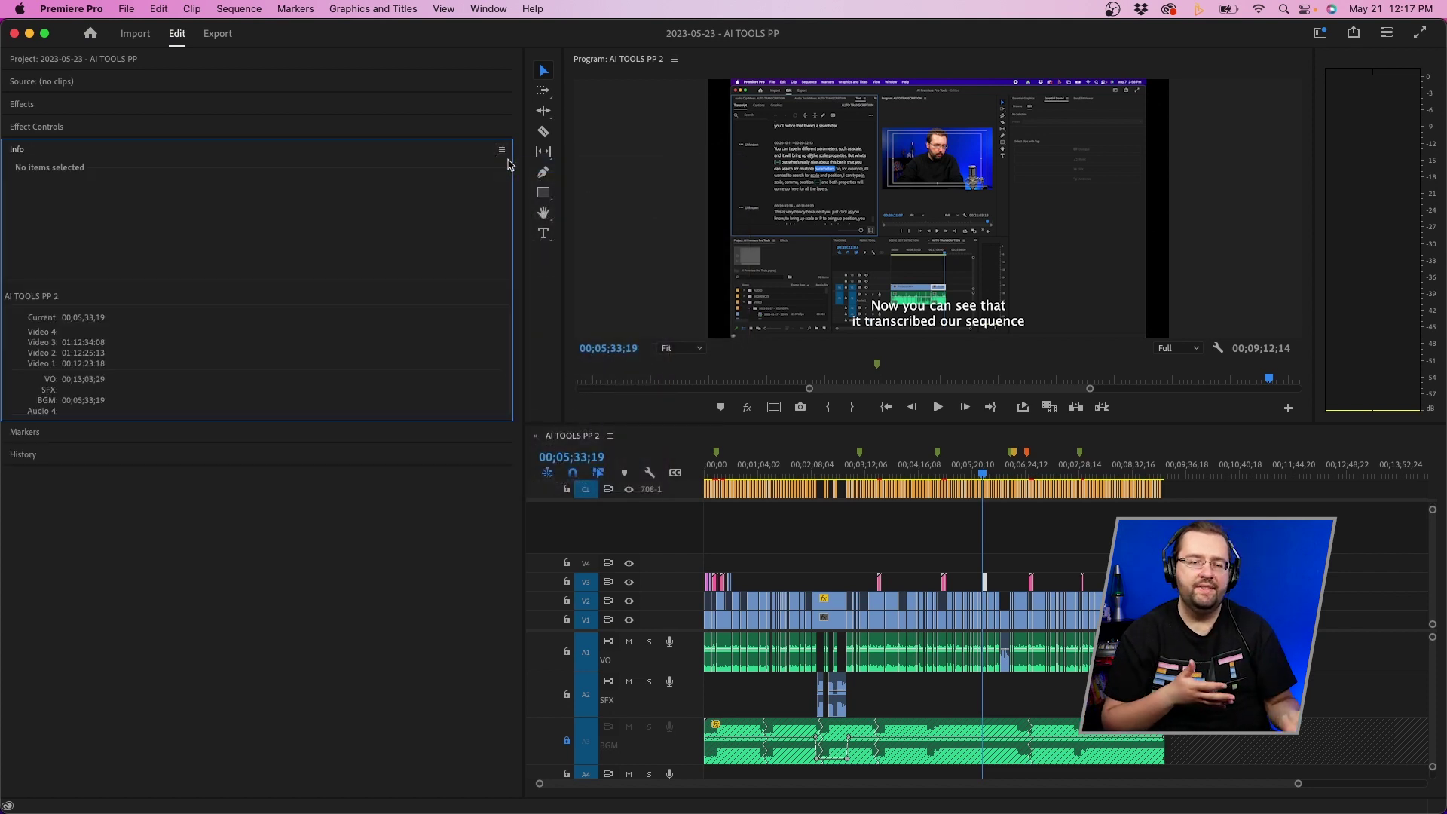
Close the Info, Markers and History panels and collapse Effect Controls
{"action": "left_click", "coordinate": [501, 150]}
{"action": "left_click", "coordinate": [522, 166]}
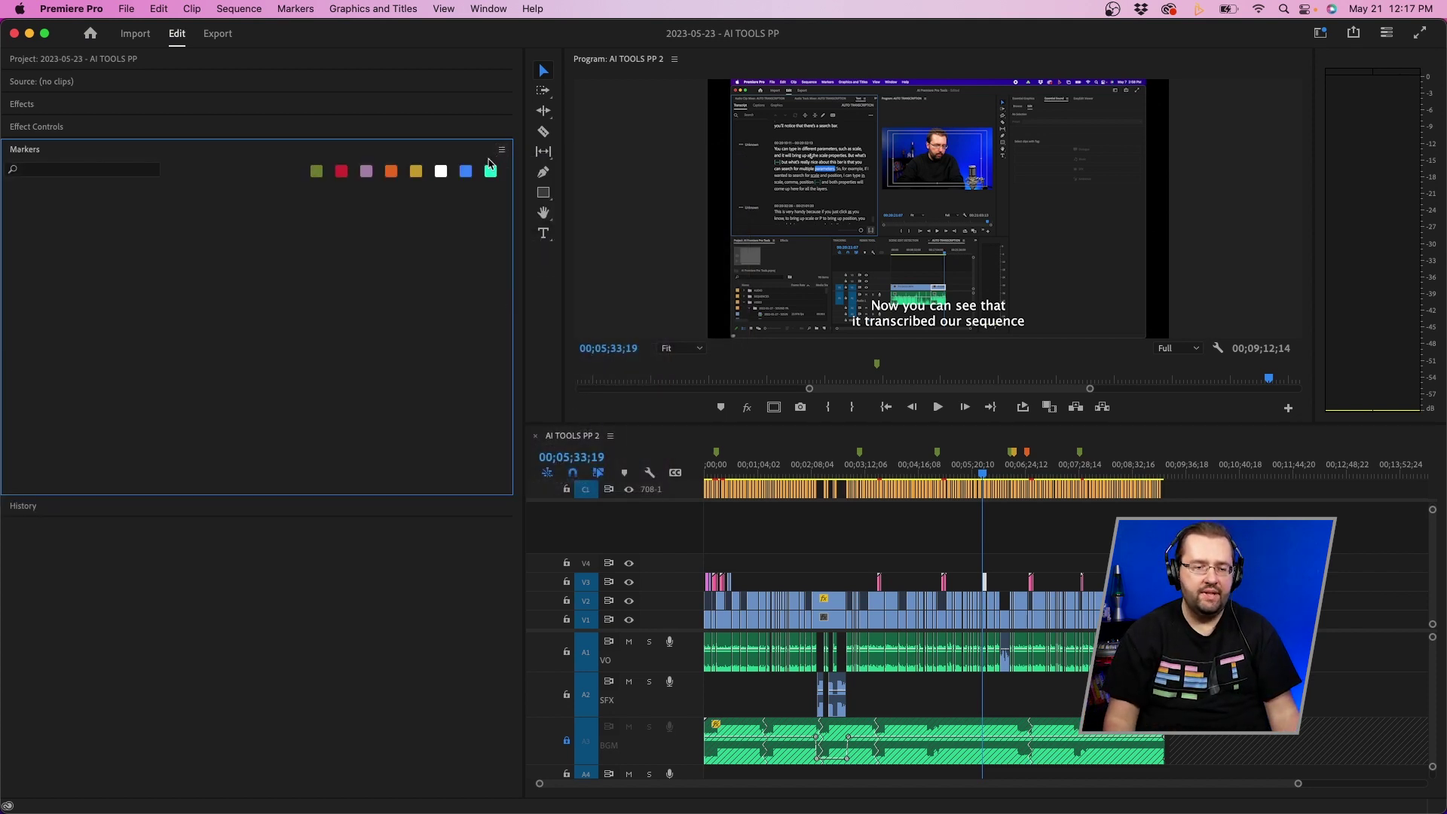
{"action": "left_click", "coordinate": [502, 151]}
{"action": "left_click", "coordinate": [522, 166]}
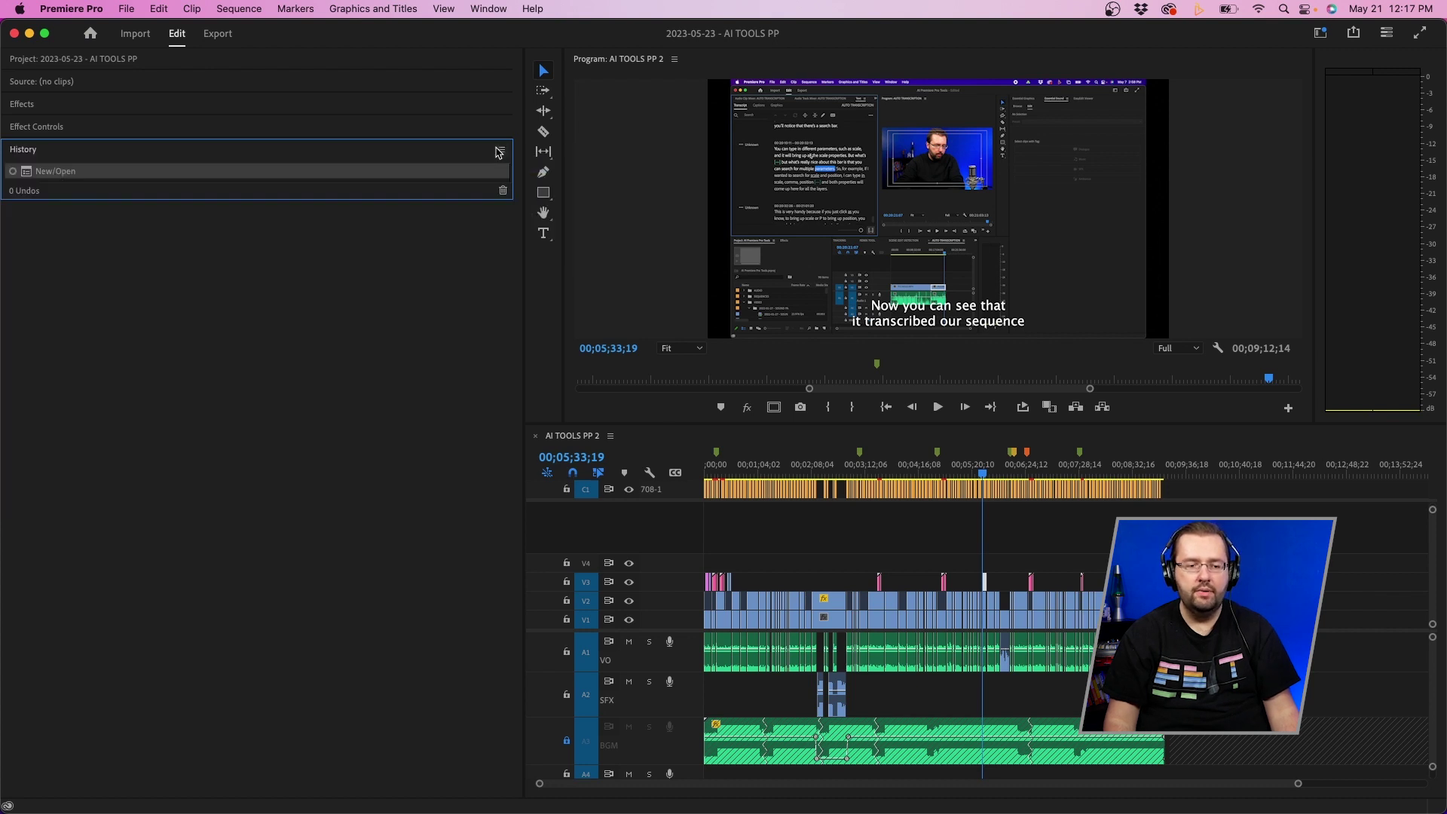
{"action": "left_click", "coordinate": [503, 150]}
{"action": "left_click", "coordinate": [518, 166]}
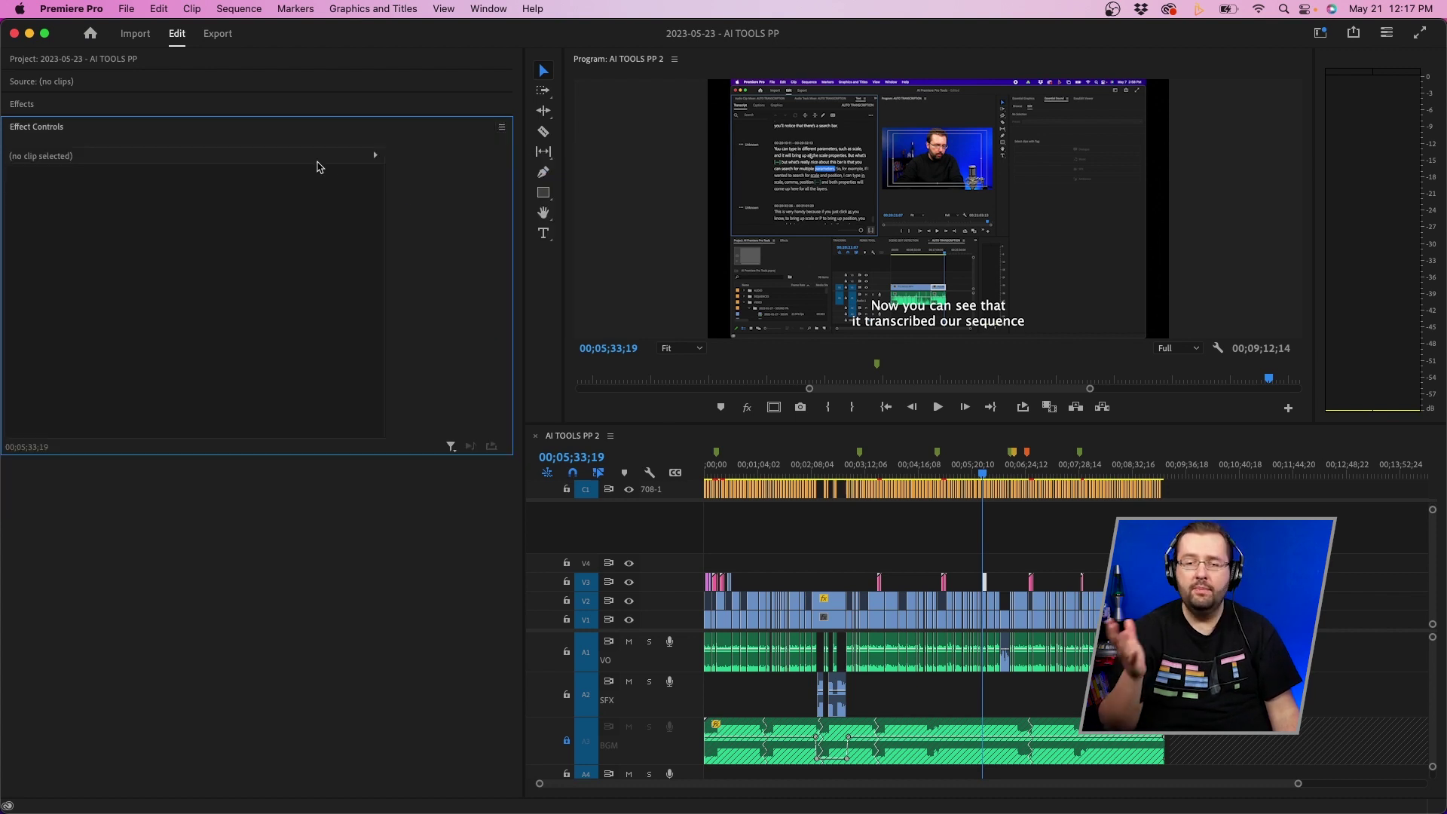
{"action": "left_click", "coordinate": [38, 128]}
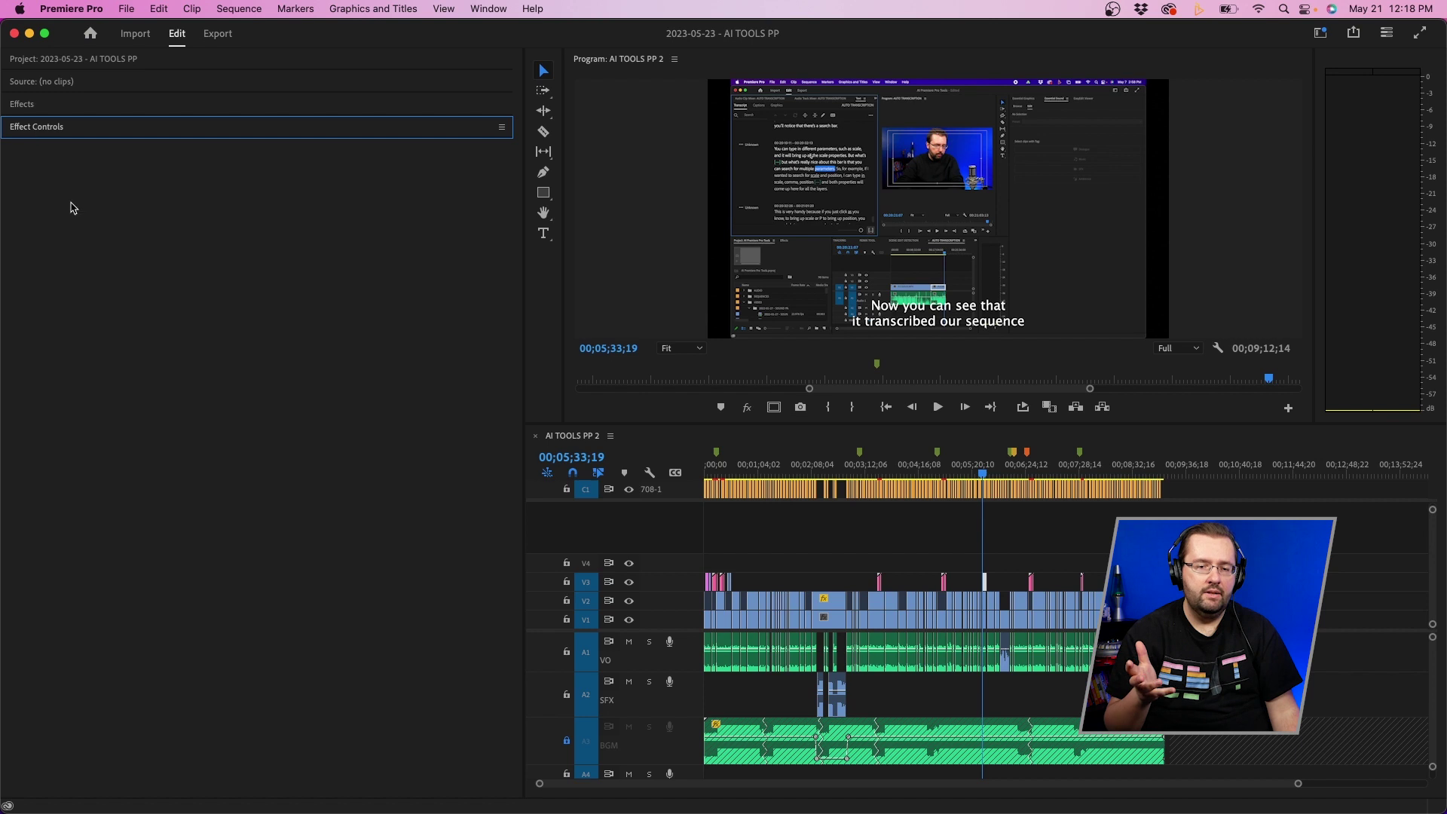
{"action": "left_click", "coordinate": [489, 10]}
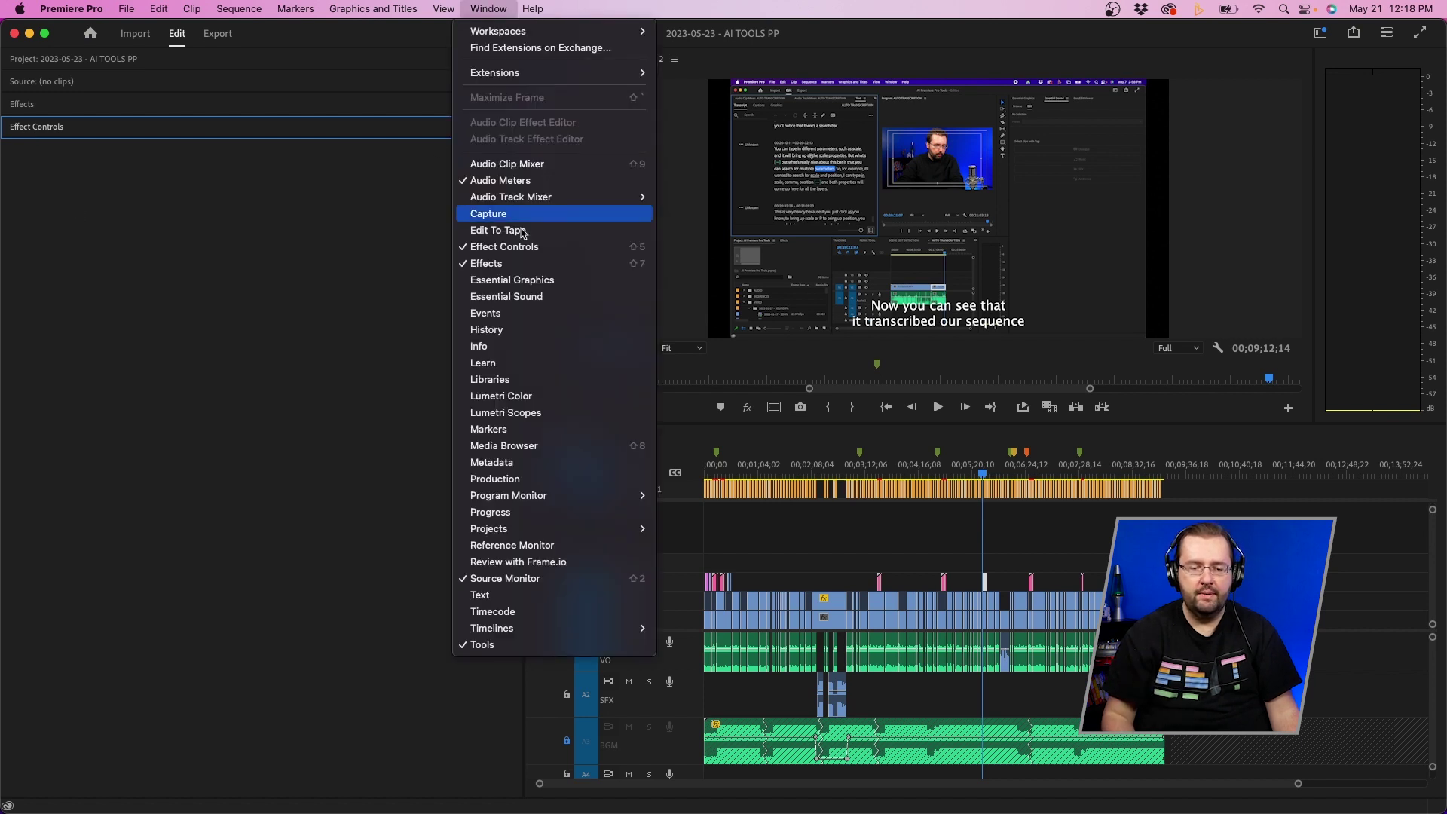
Open Lumetri Color from the Window menu and dock it in the left stacked column
{"action": "left_click", "coordinate": [522, 395]}
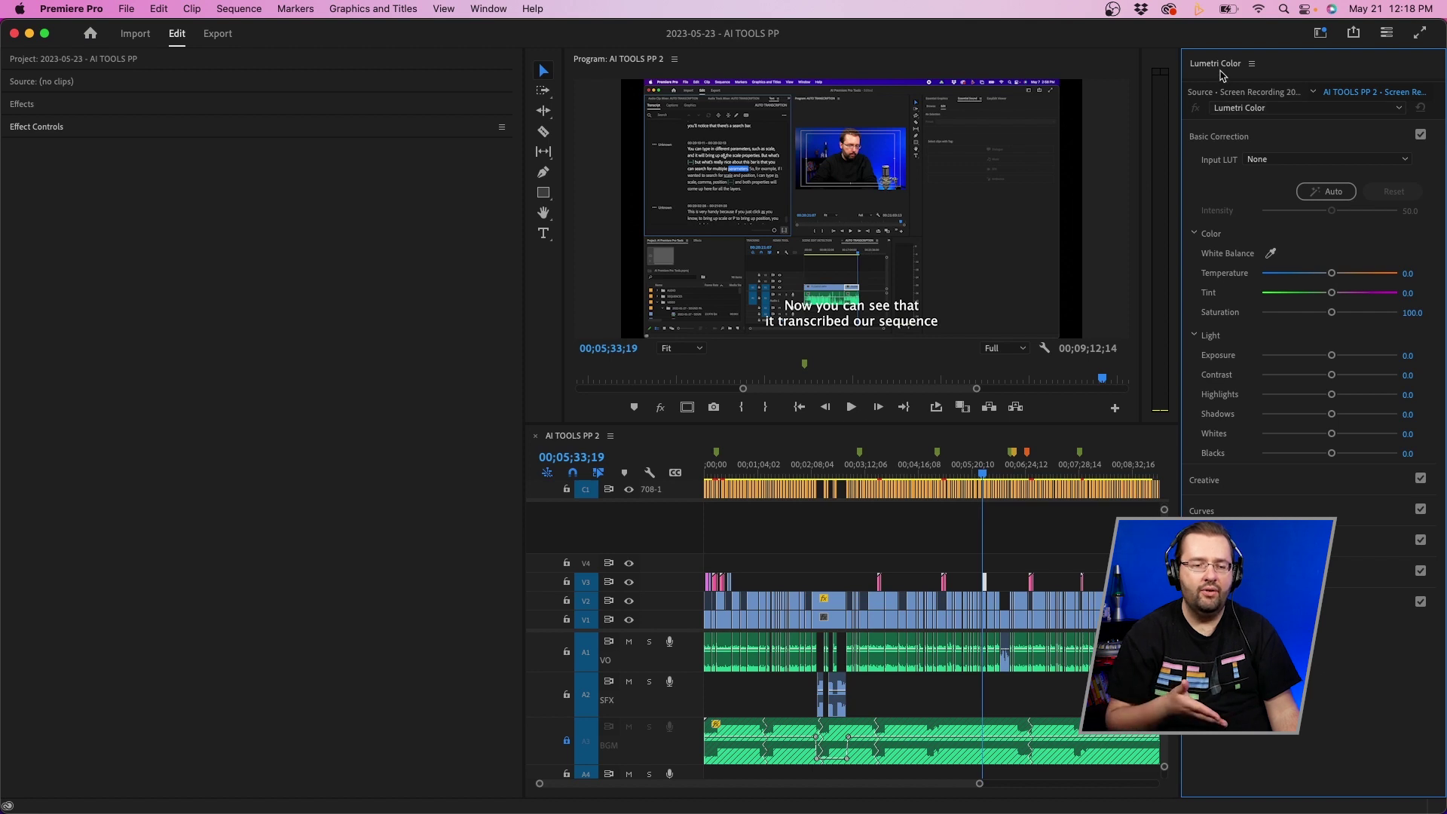
{"action": "left_click_drag", "start_coordinate": [1222, 66], "coordinate": [360, 317]}
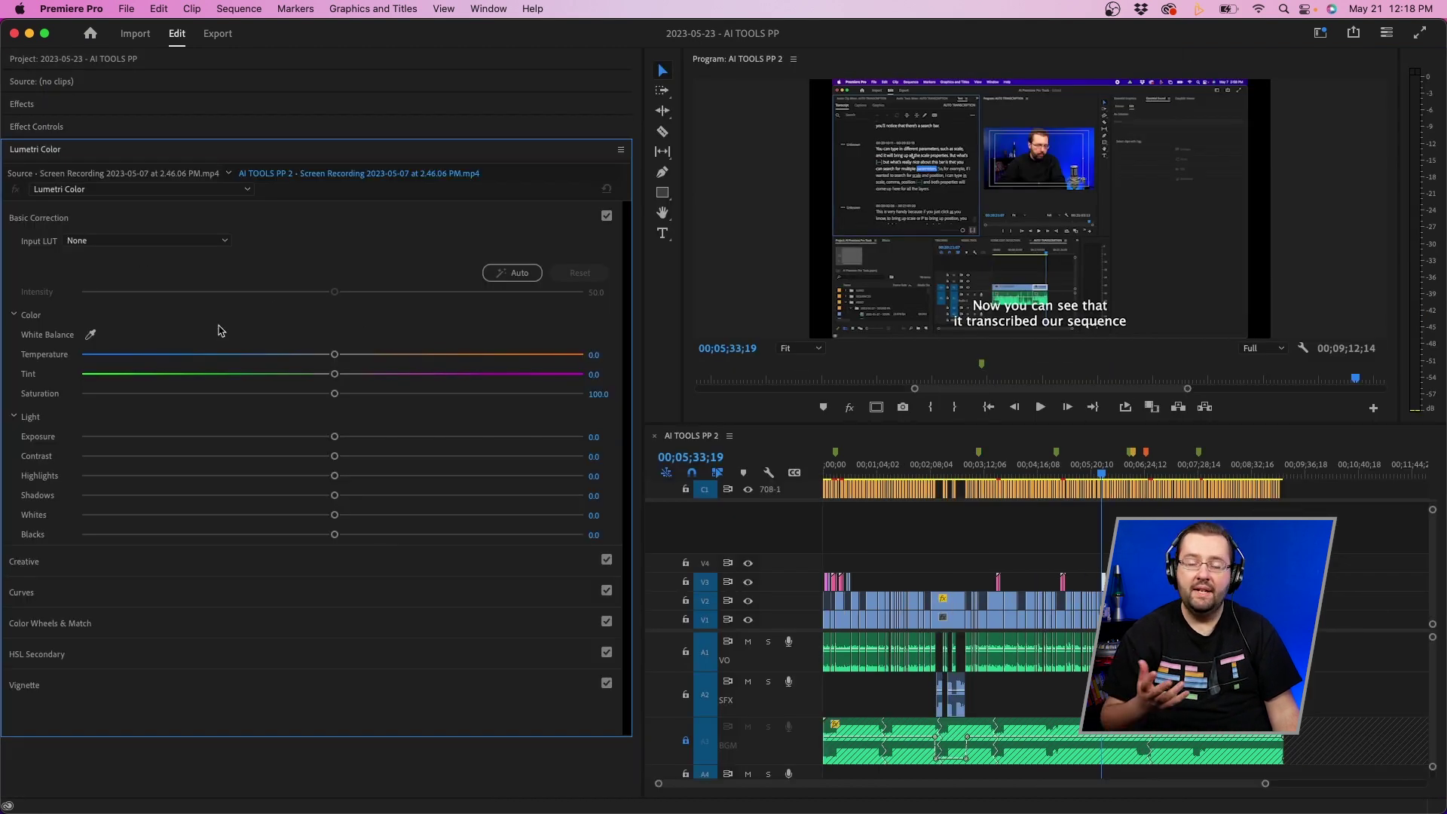
Open Lumetri Scopes from the Window menu and dock it as a tab beside the Program monitor
{"action": "left_click", "coordinate": [492, 9]}
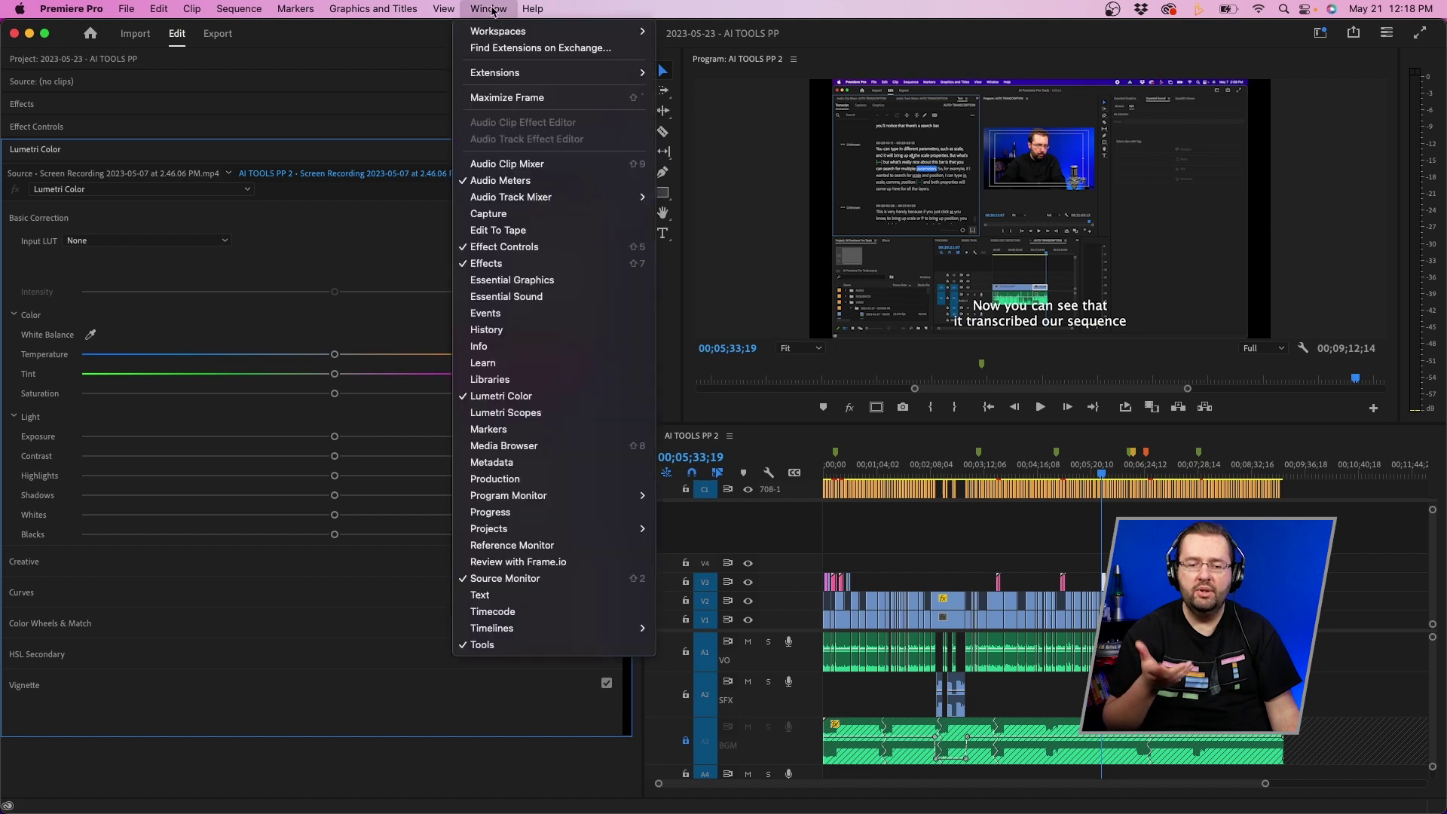
{"action": "mouse_move", "coordinate": [496, 34]}
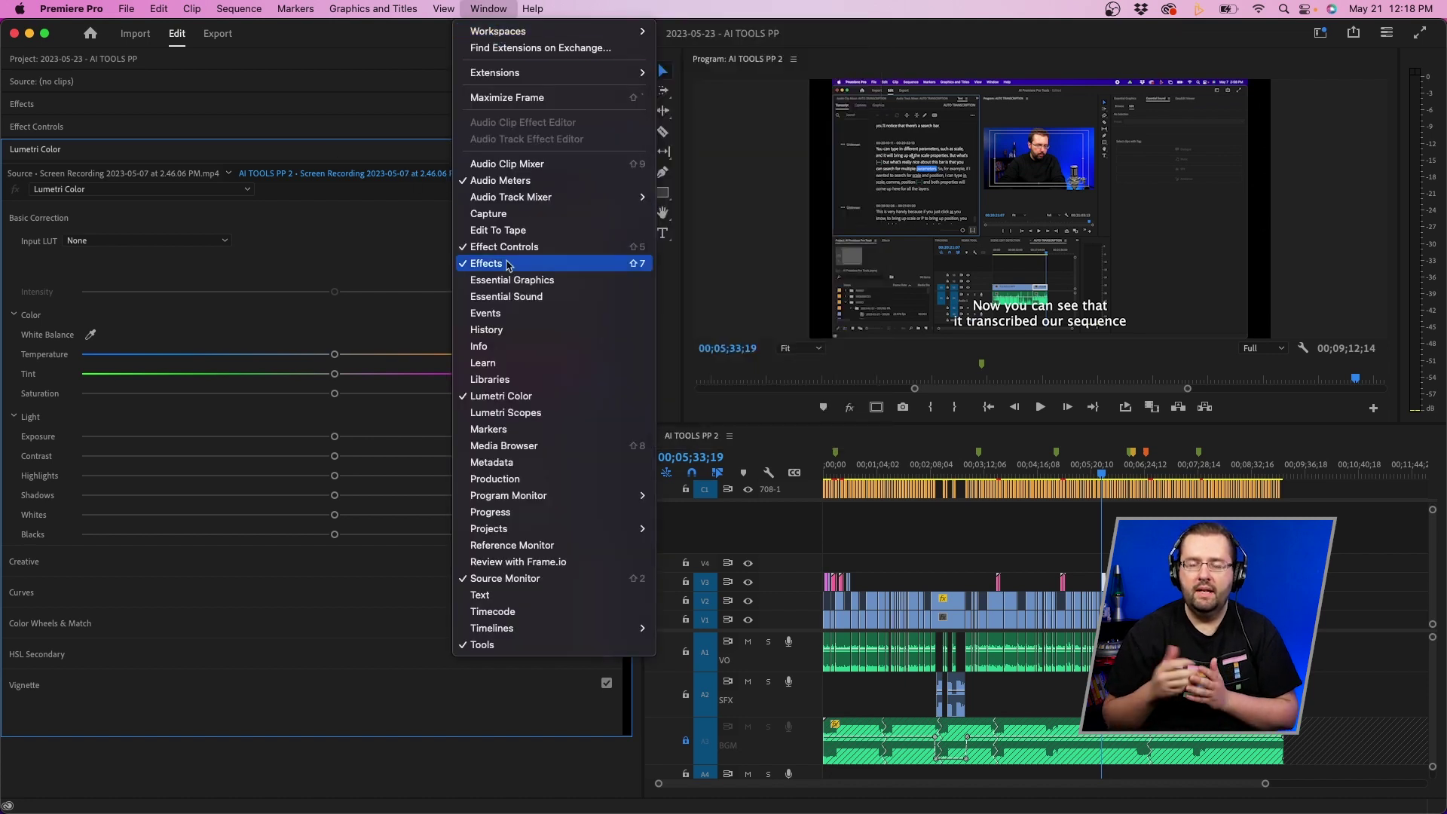
{"action": "left_click", "coordinate": [510, 413]}
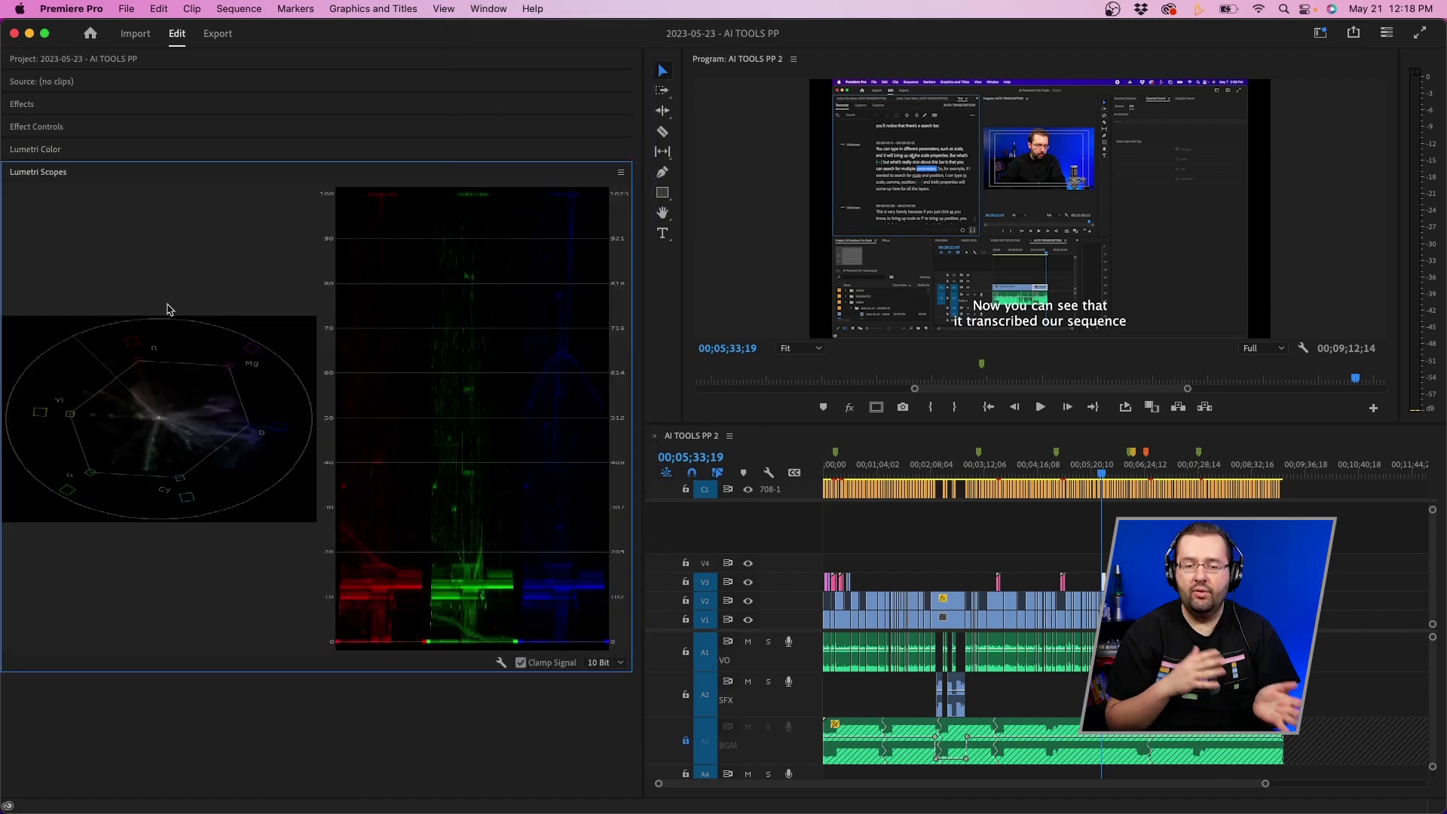
{"action": "left_click_drag", "start_coordinate": [26, 174], "coordinate": [993, 235]}
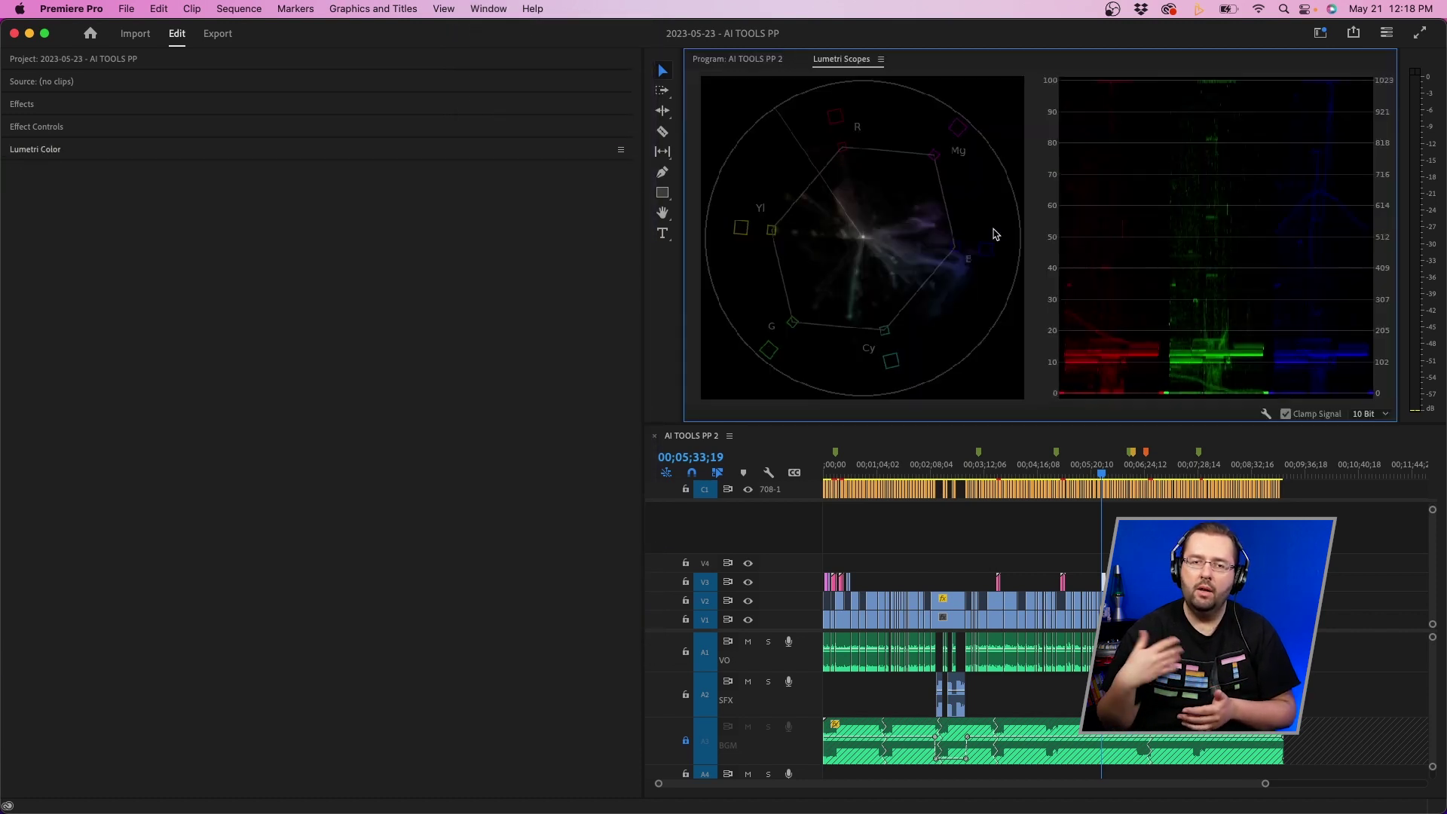
Expand Lumetri Color and toggle between the Scopes and Program tabs, leaving the Program video showing
{"action": "left_click", "coordinate": [757, 60]}
{"action": "left_click", "coordinate": [829, 59]}
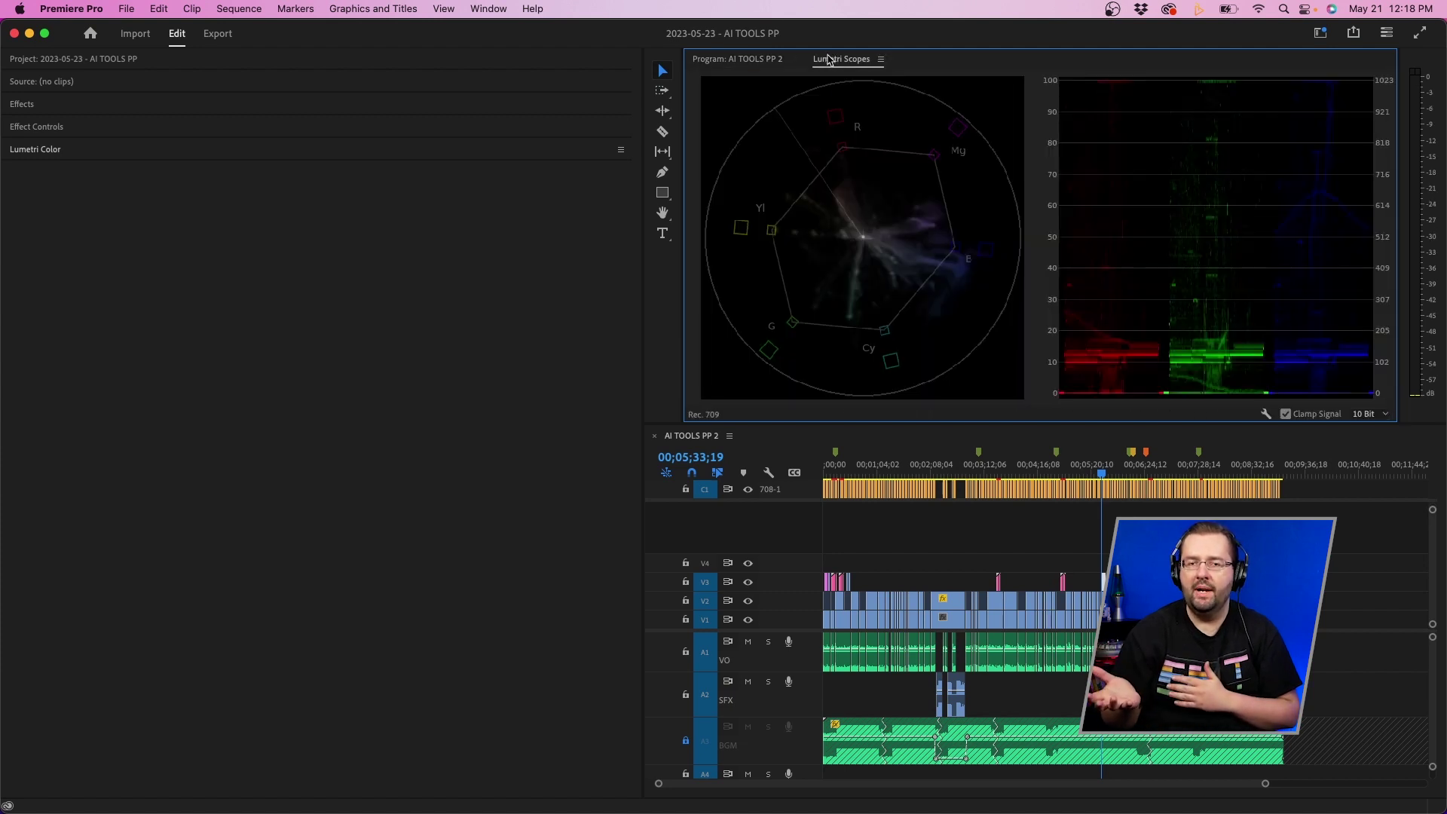
{"action": "left_click", "coordinate": [737, 59]}
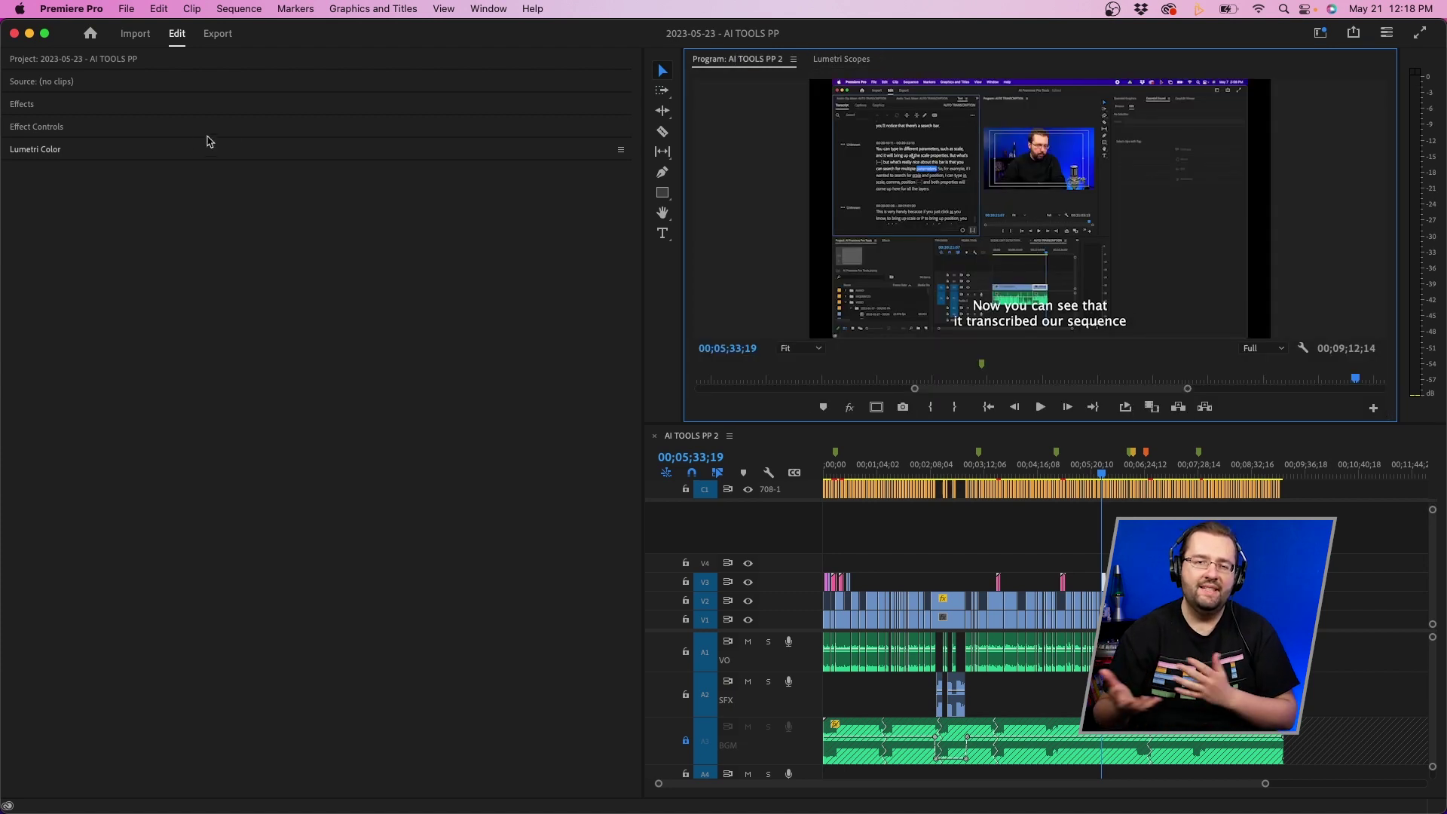
{"action": "left_click", "coordinate": [175, 156]}
{"action": "left_click", "coordinate": [838, 60]}
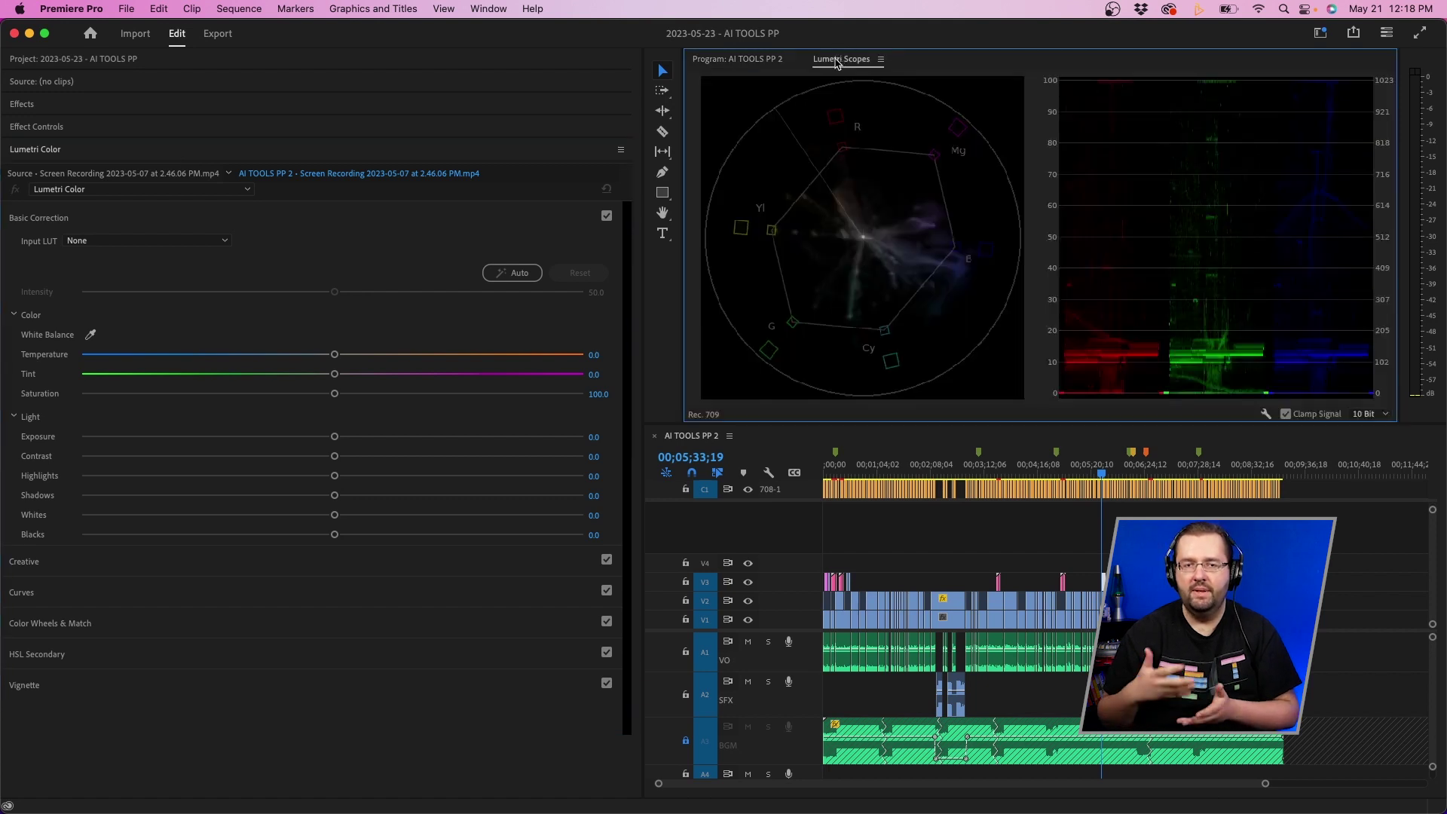
{"action": "left_click", "coordinate": [751, 60]}
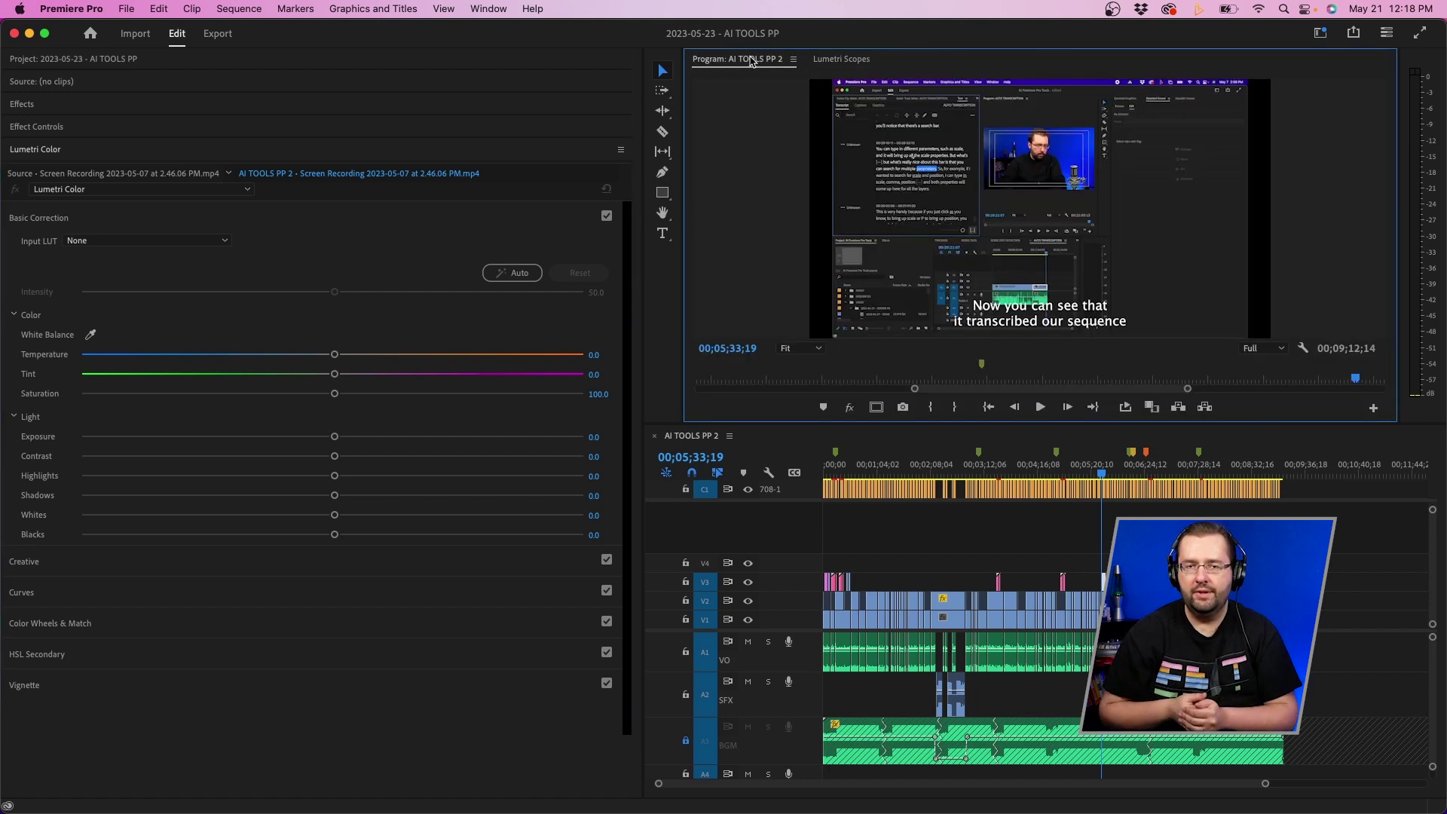
{"action": "left_click", "coordinate": [489, 9]}
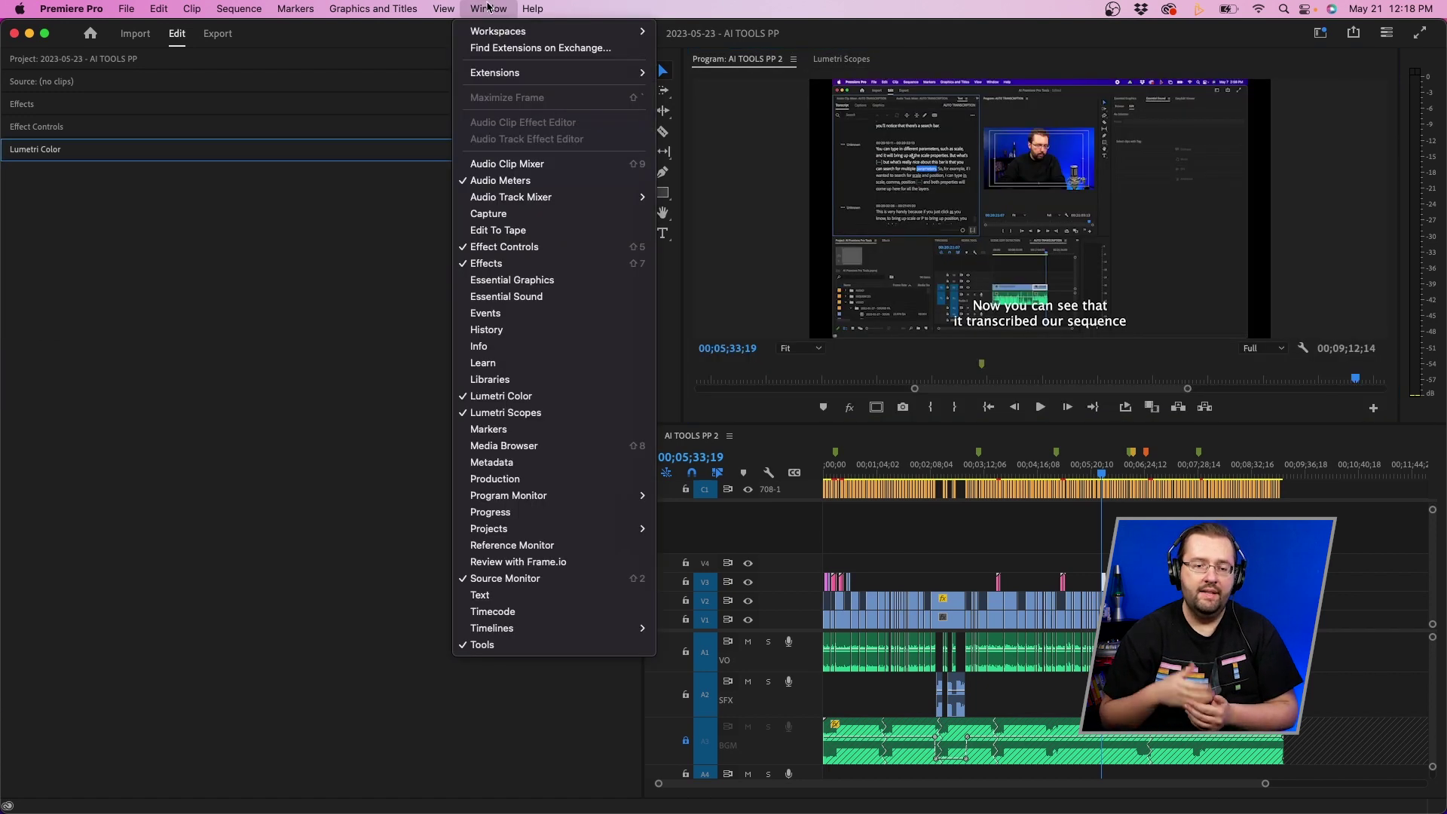
Dock Essential Graphics into the left column and open the Text panel
{"action": "left_click", "coordinate": [538, 282]}
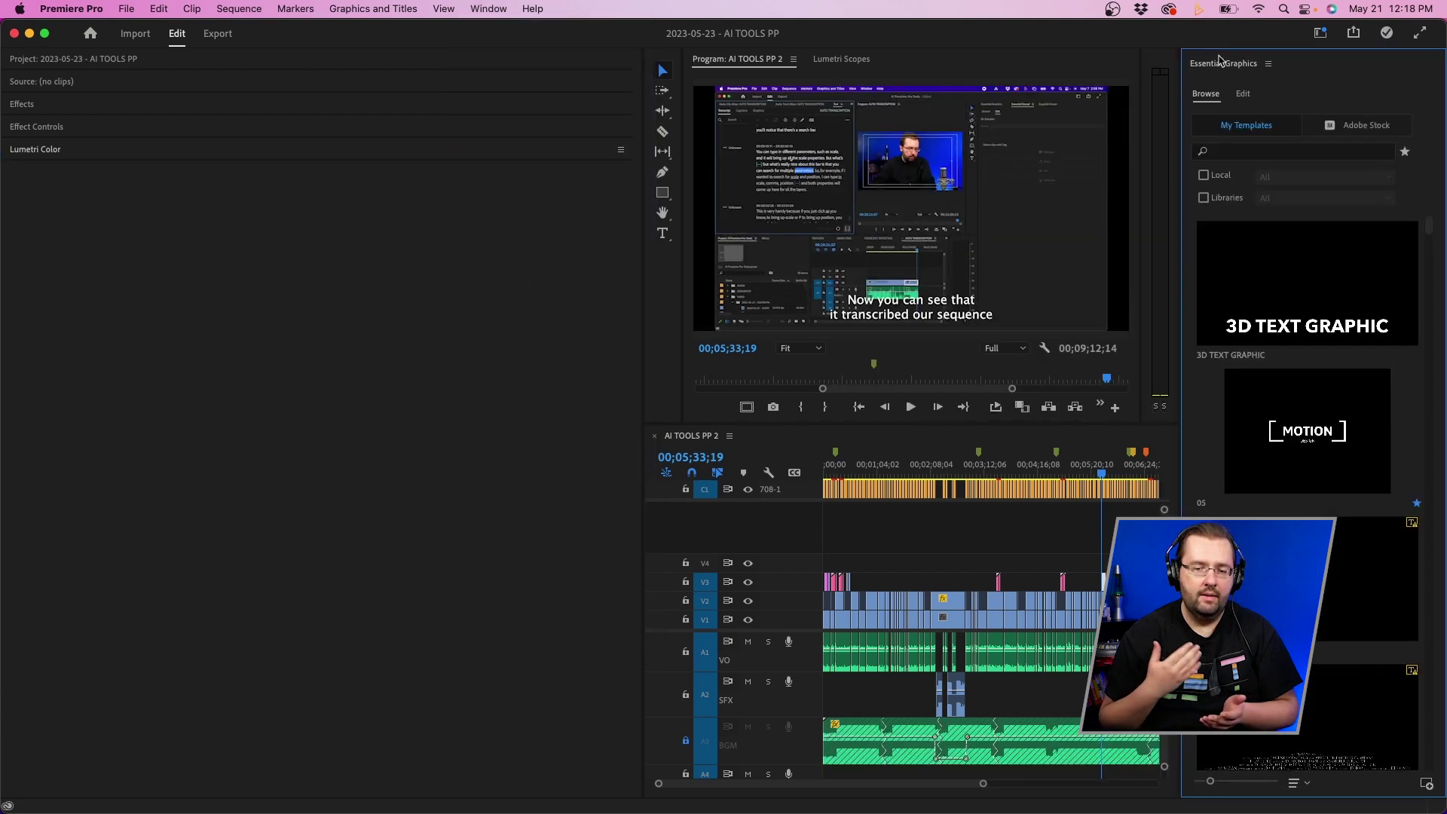
{"action": "left_click_drag", "start_coordinate": [1219, 65], "coordinate": [503, 336]}
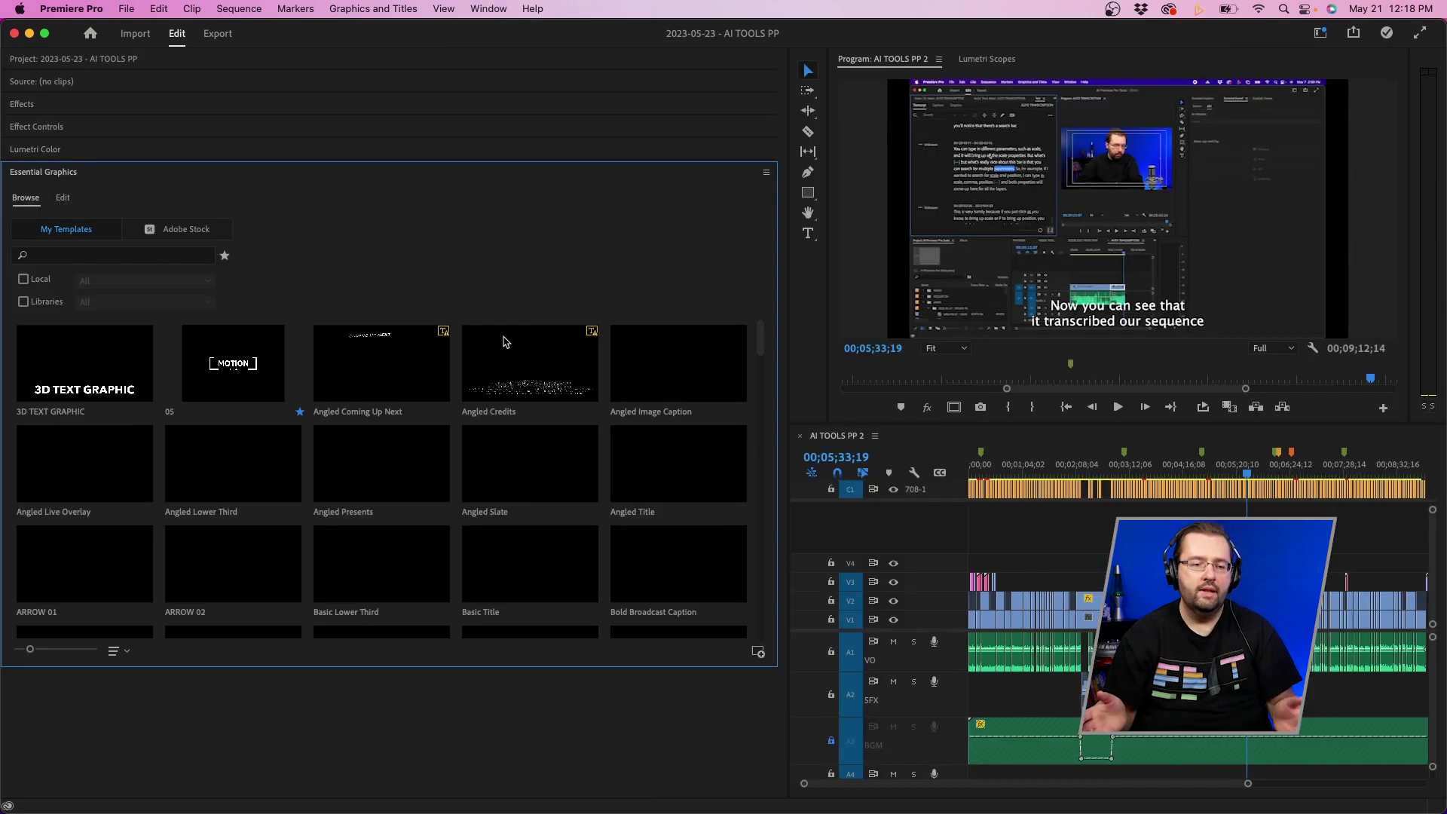
{"action": "left_click", "coordinate": [475, 10]}
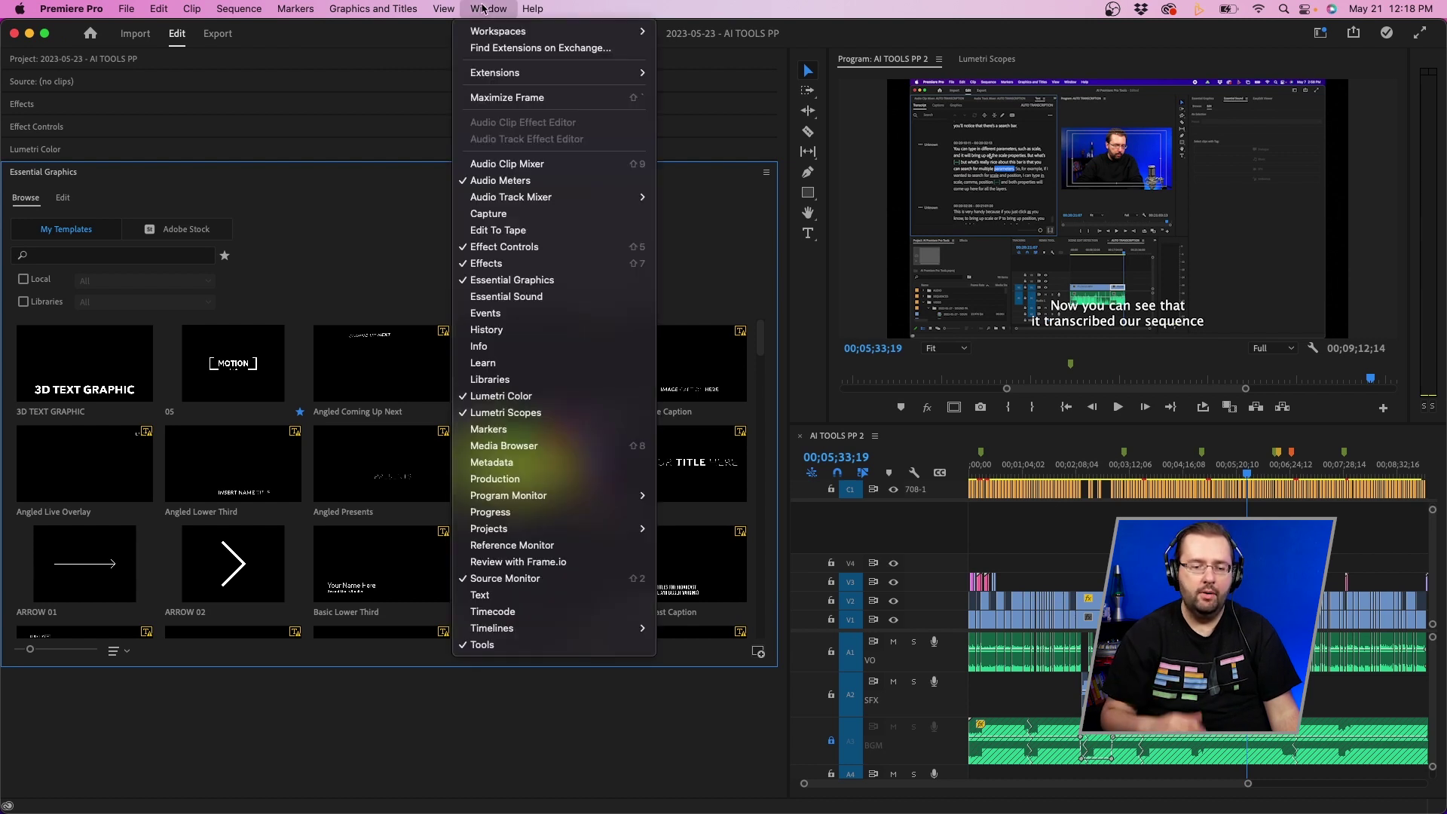
{"action": "left_click", "coordinate": [519, 596]}
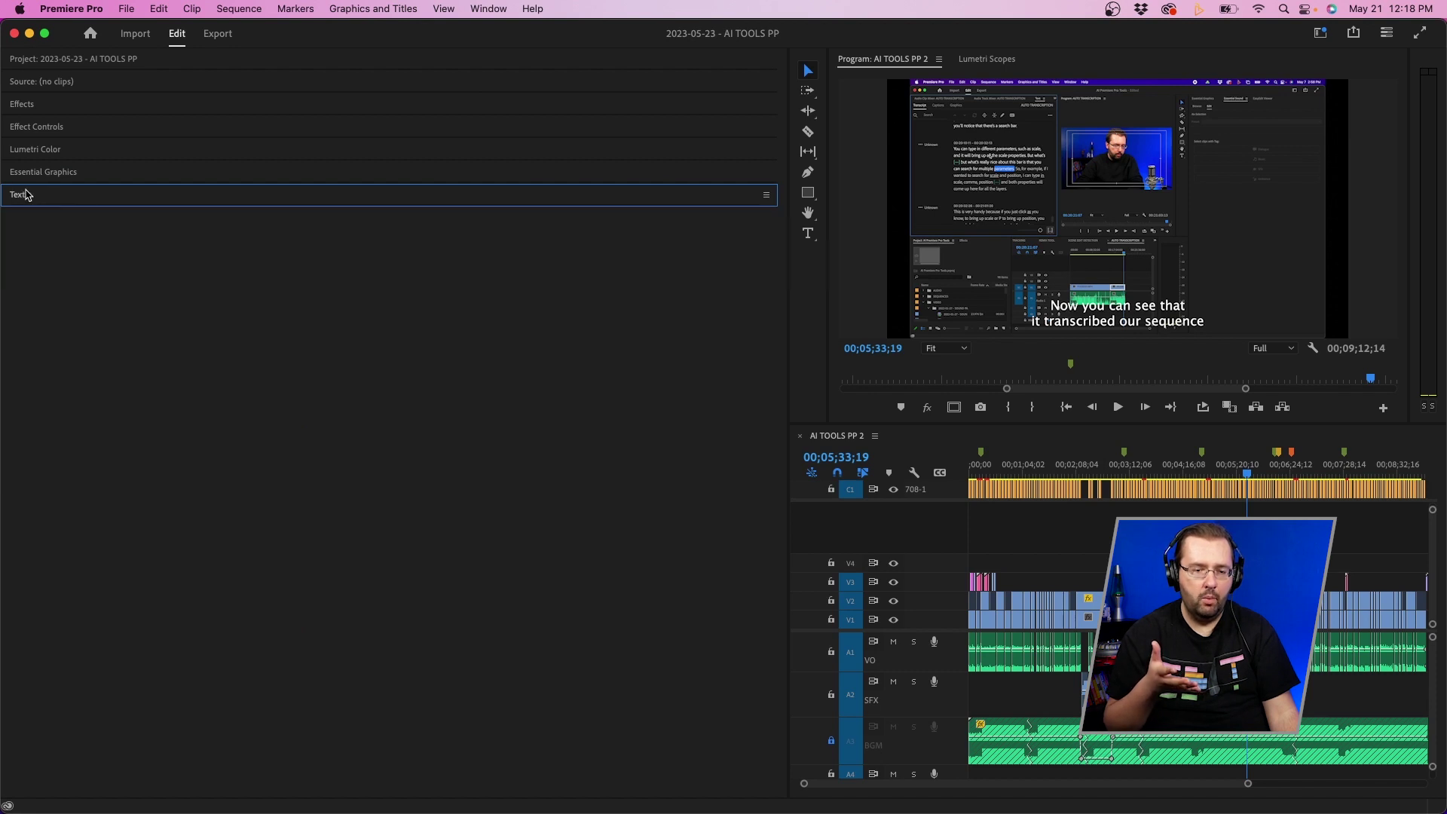
Enlarge the Text panel, scroll through the sequence transcript, then collapse it to its header
{"action": "left_click", "coordinate": [904, 528]}
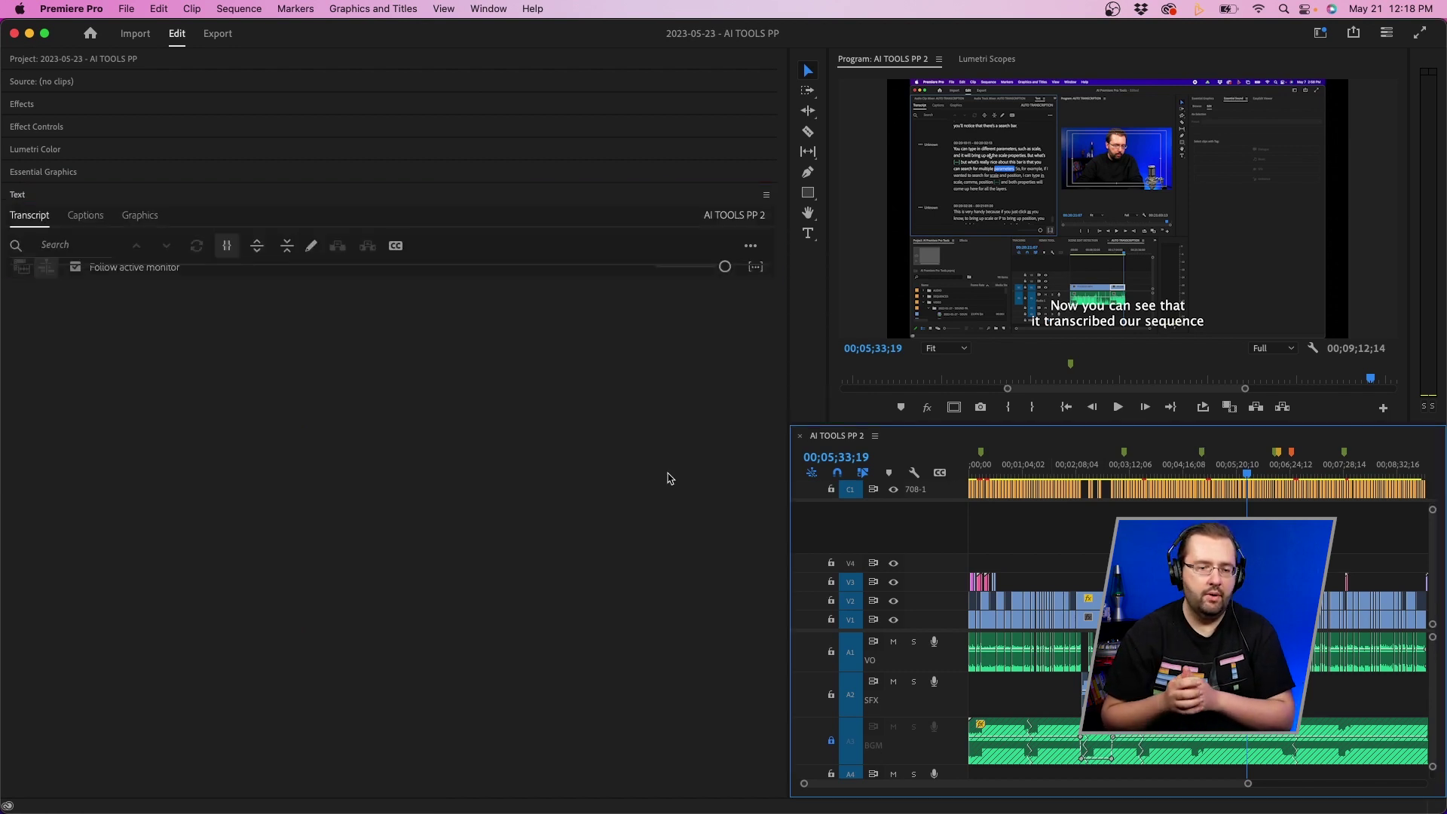
{"action": "left_click", "coordinate": [66, 233]}
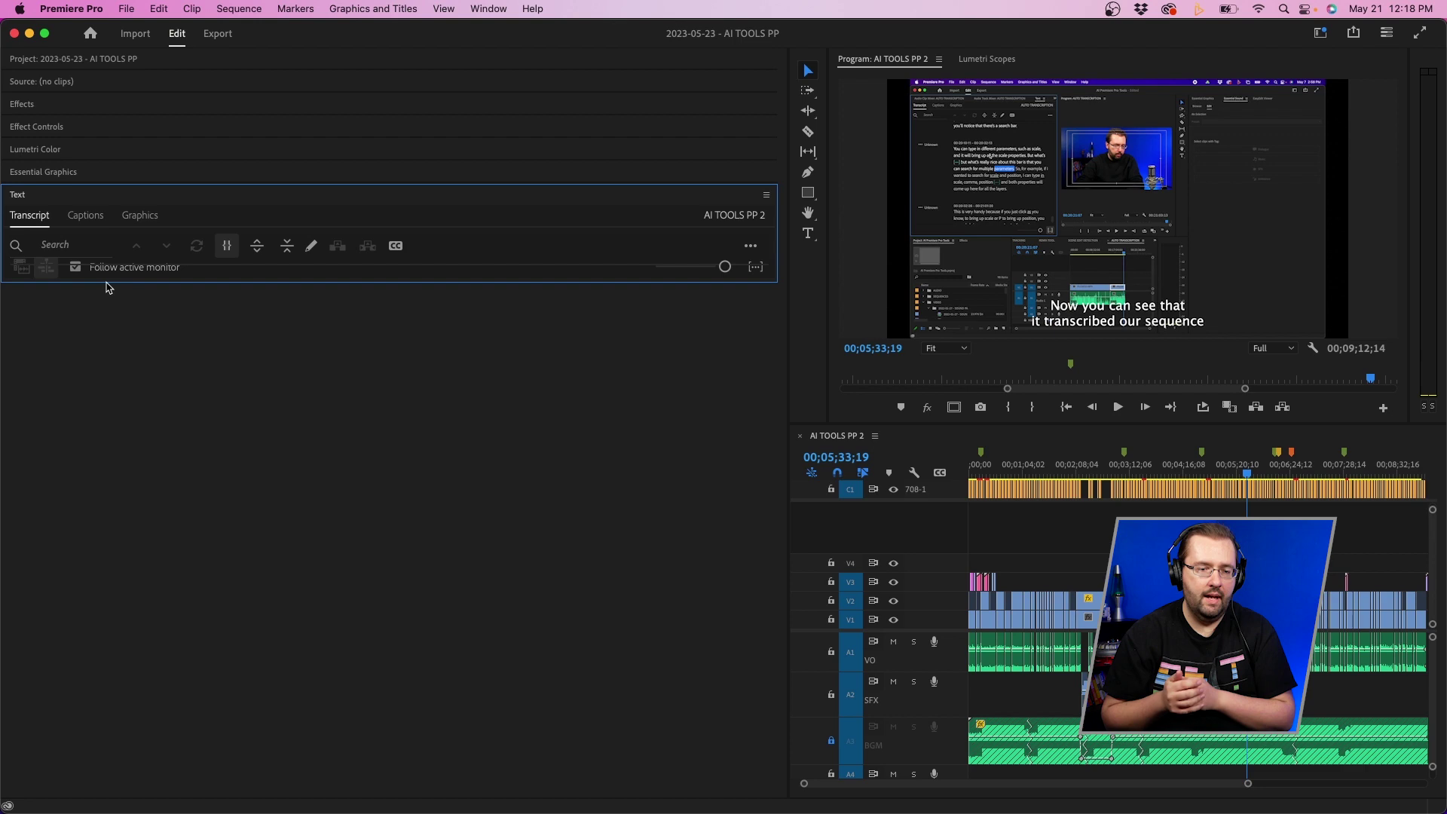
{"action": "left_click_drag", "start_coordinate": [106, 281], "coordinate": [140, 734]}
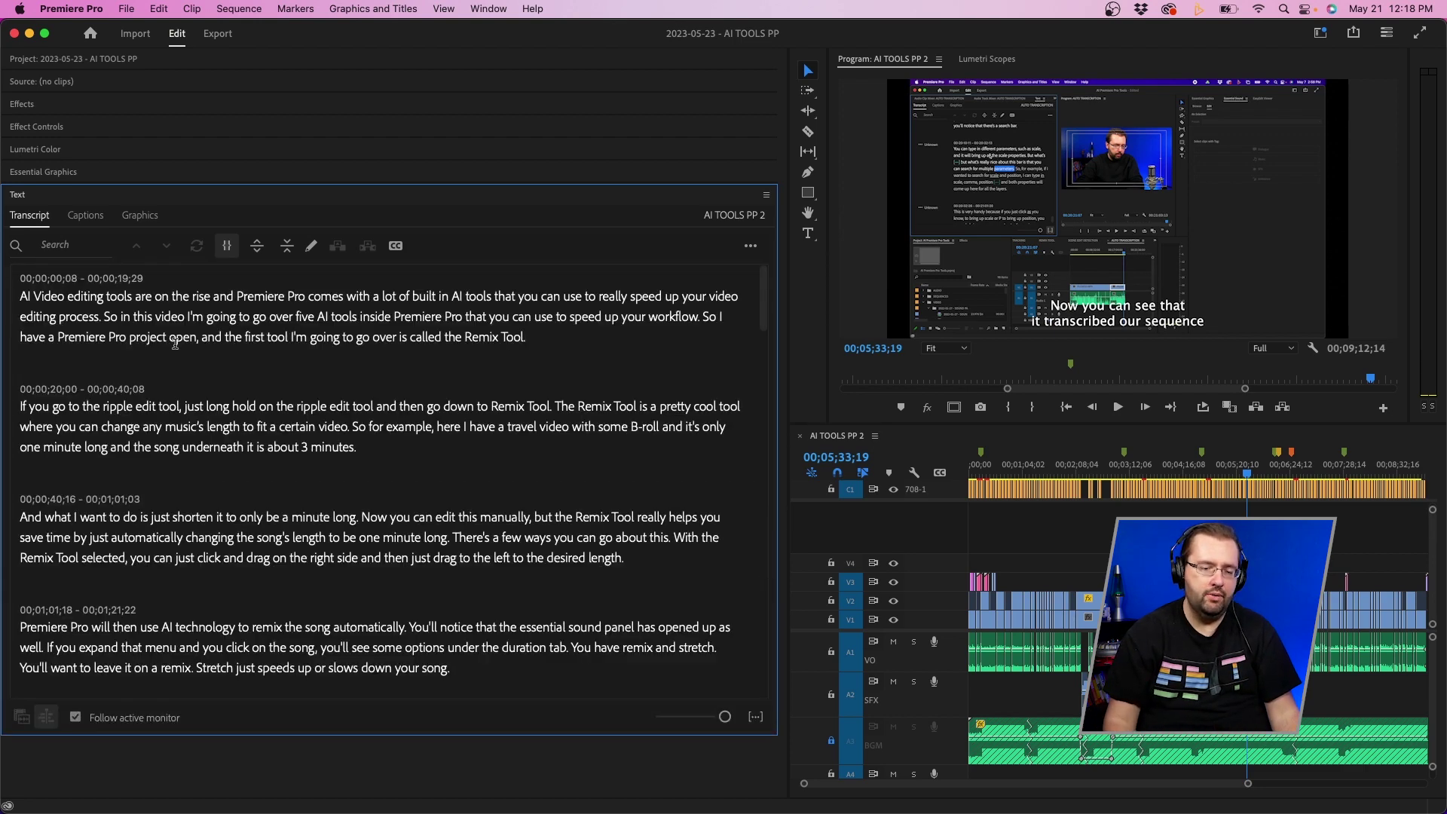
{"action": "scroll", "coordinate": [174, 343], "scroll_direction": "down", "scroll_amount": 10}
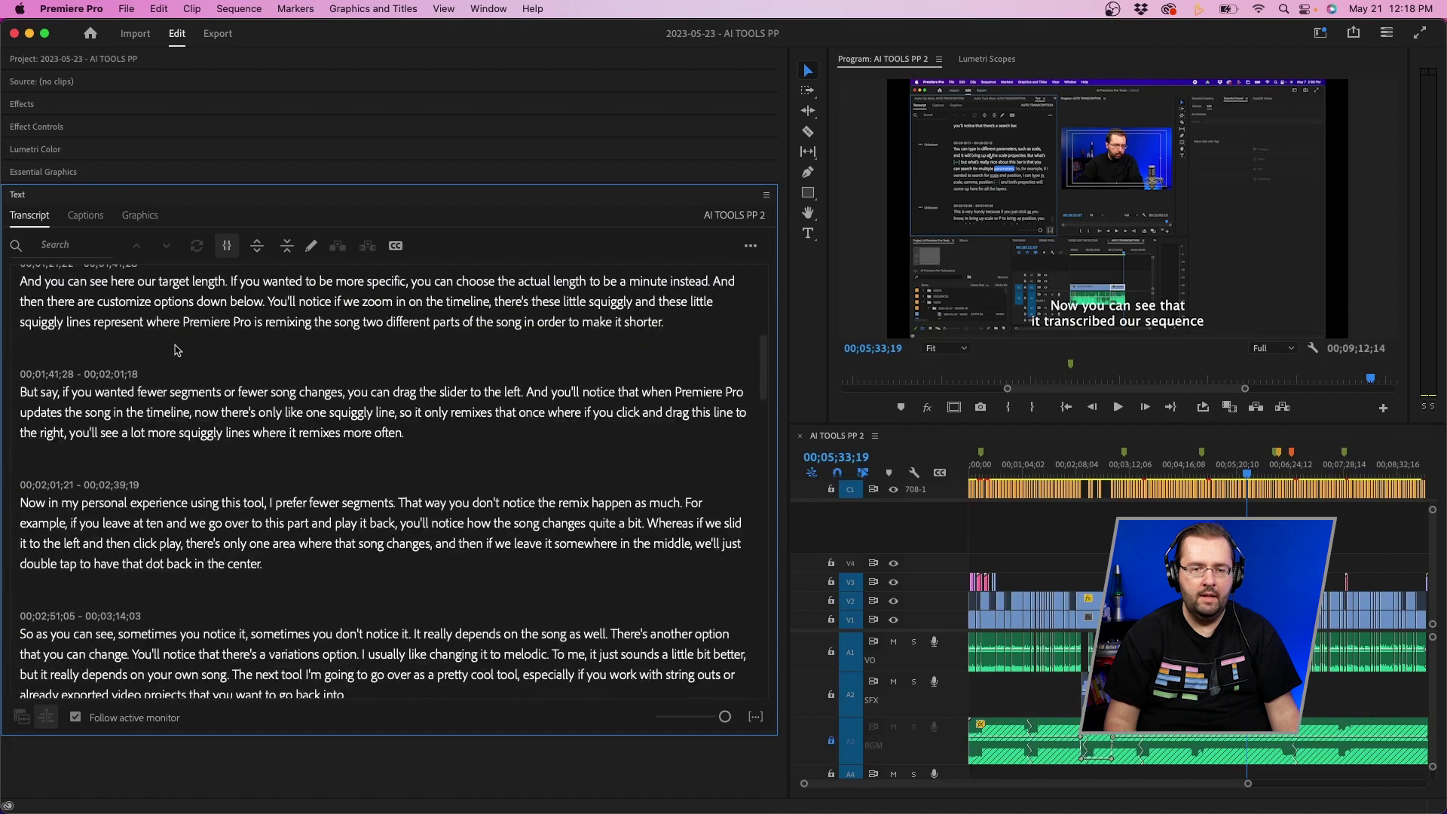
{"action": "left_click", "coordinate": [20, 195]}
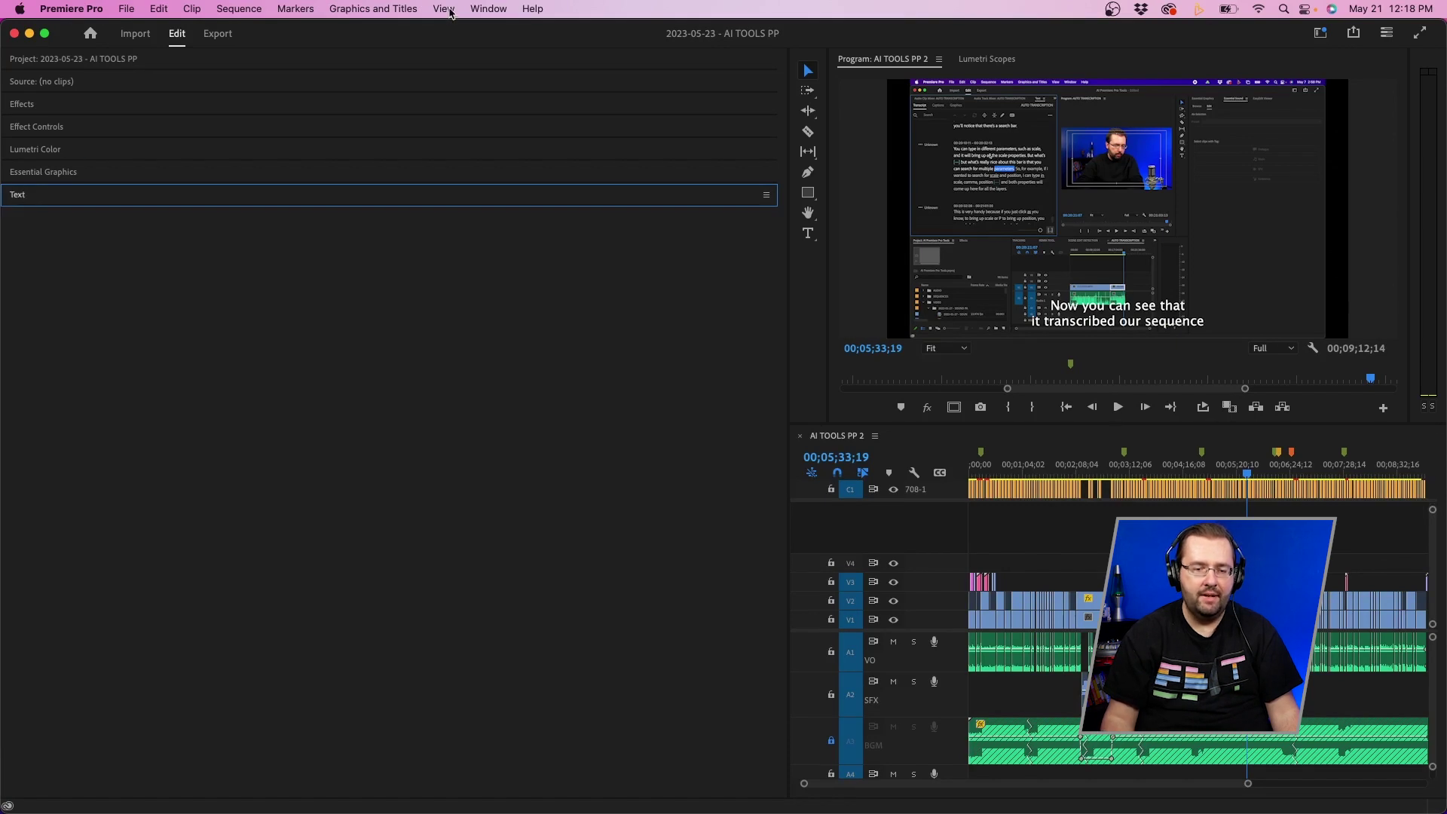
Open Essential Sound and dock it in the left panel stack
{"action": "left_click", "coordinate": [489, 8]}
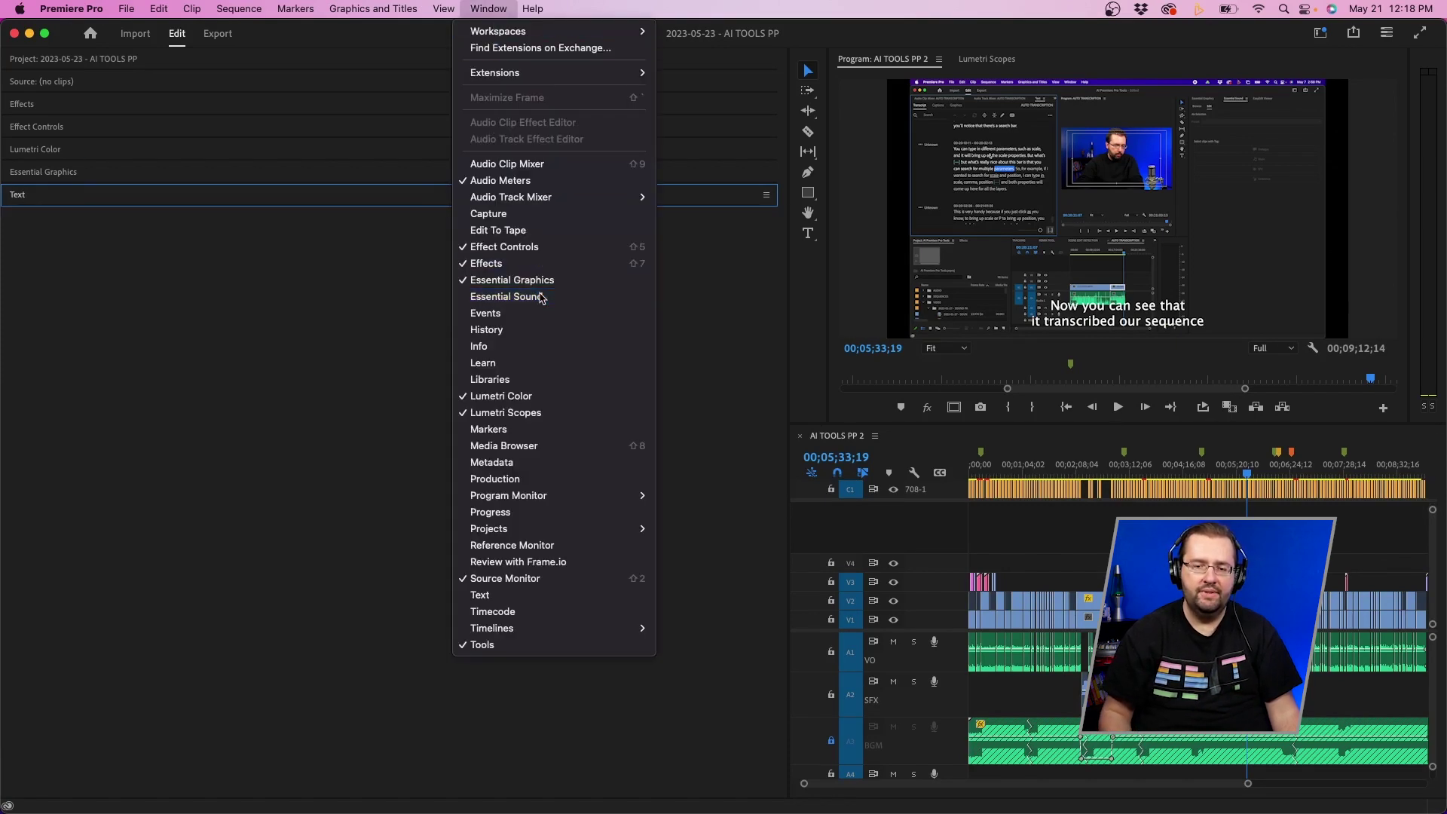
{"action": "left_click", "coordinate": [504, 297]}
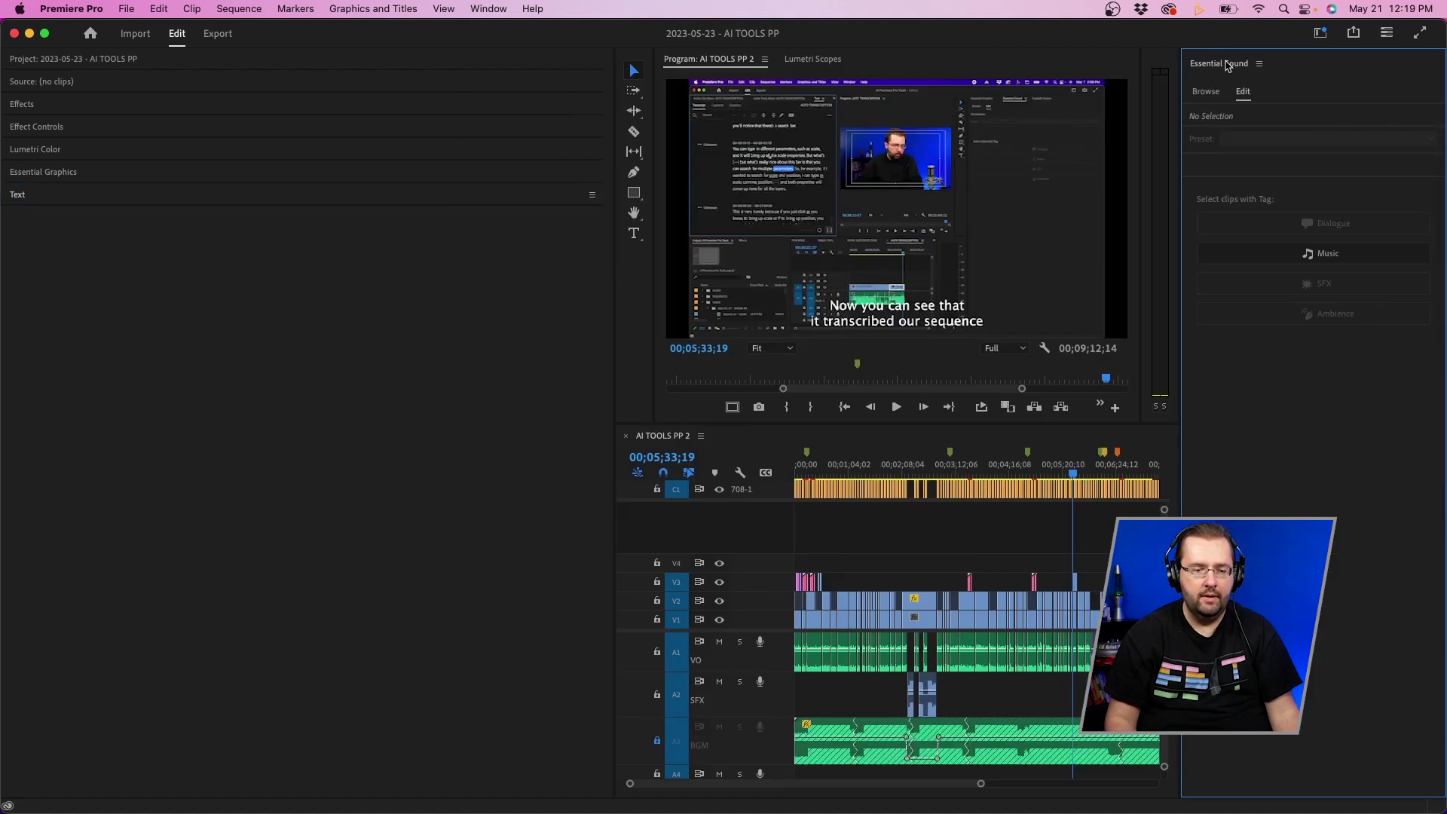
{"action": "left_click_drag", "start_coordinate": [1227, 65], "coordinate": [398, 377]}
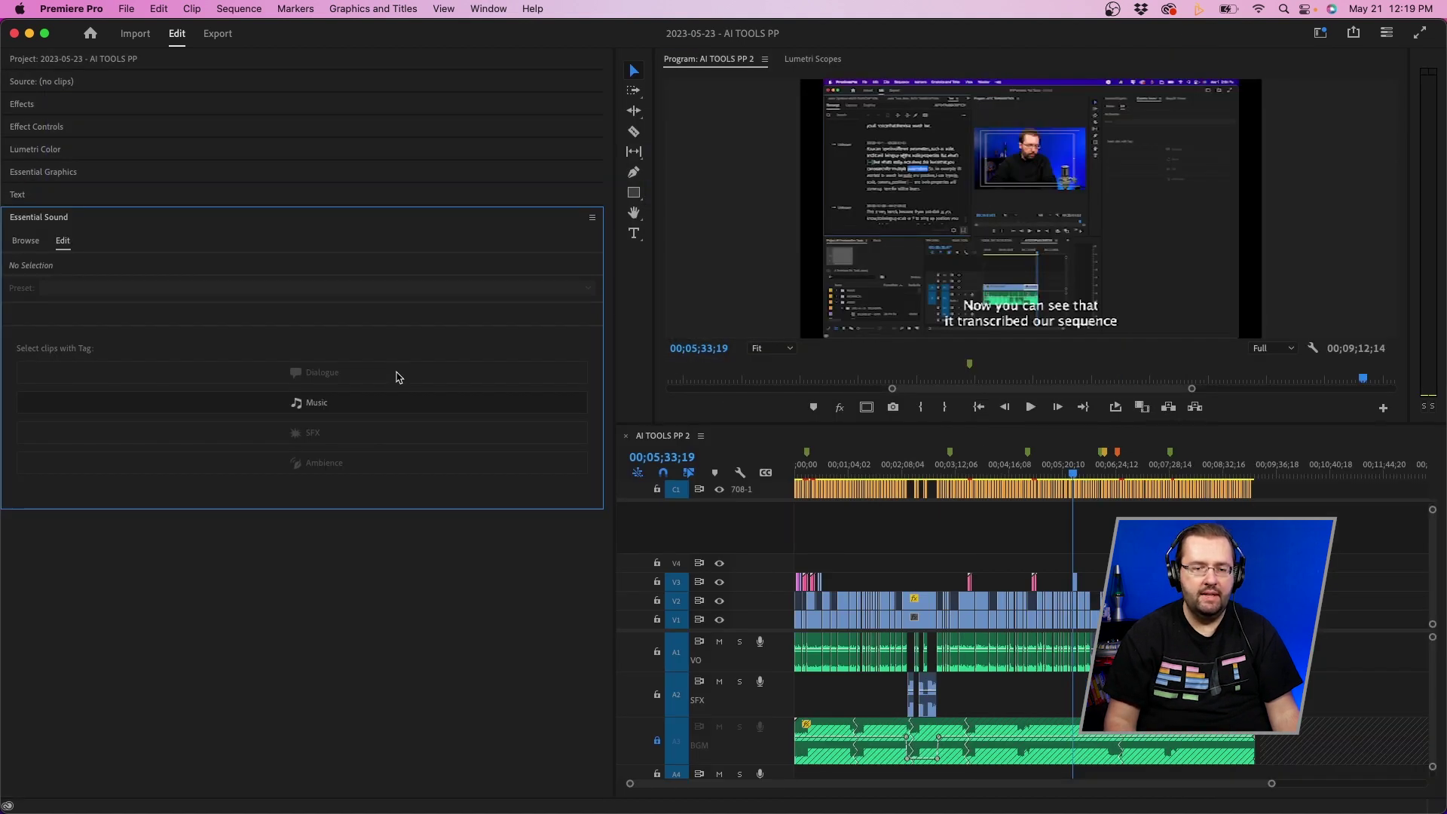
Add the Audio Track Mixer for AI TOOLS PP 2 and collapse it to its header
{"action": "left_click", "coordinate": [486, 8]}
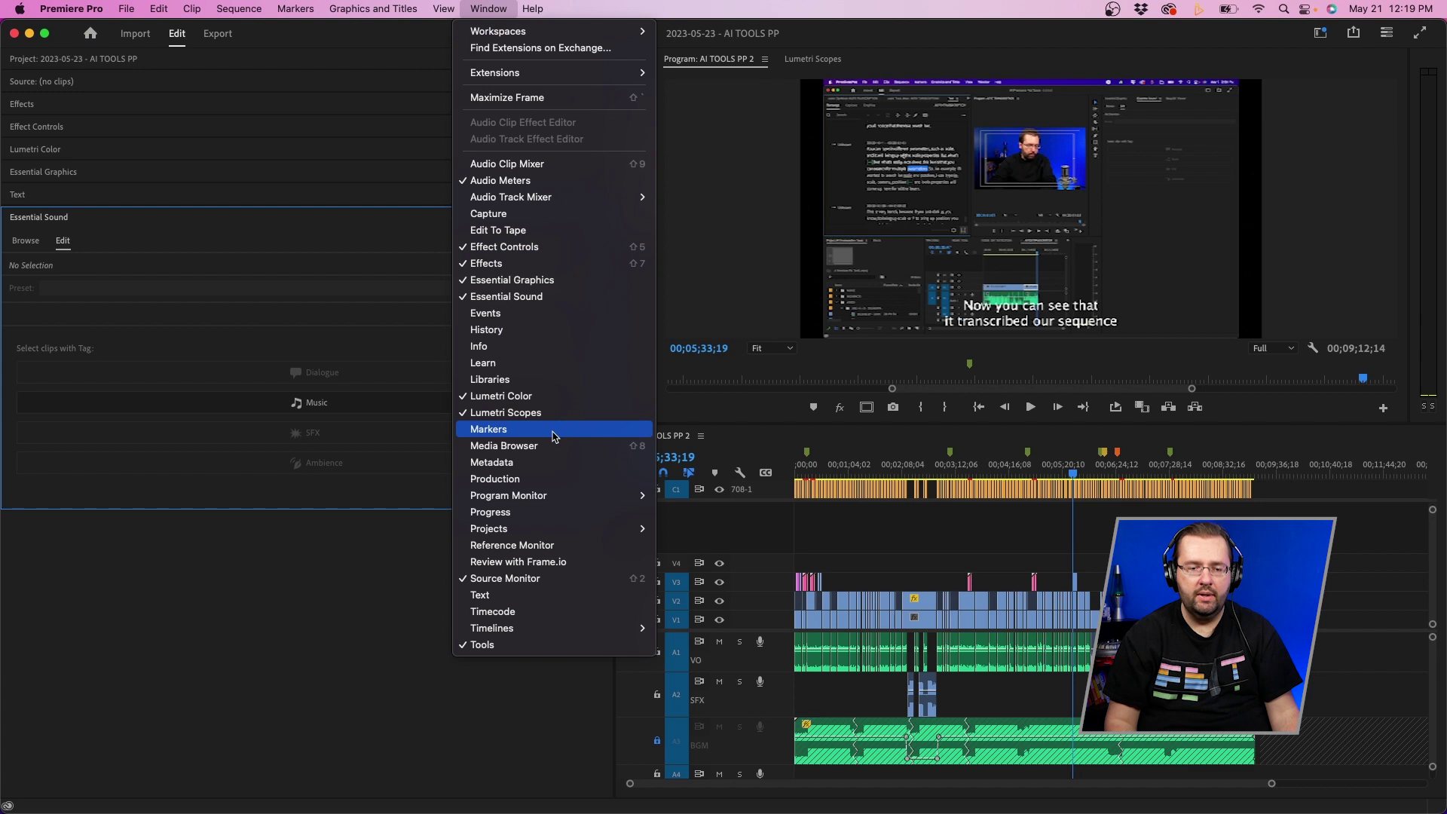
{"action": "mouse_move", "coordinate": [527, 197]}
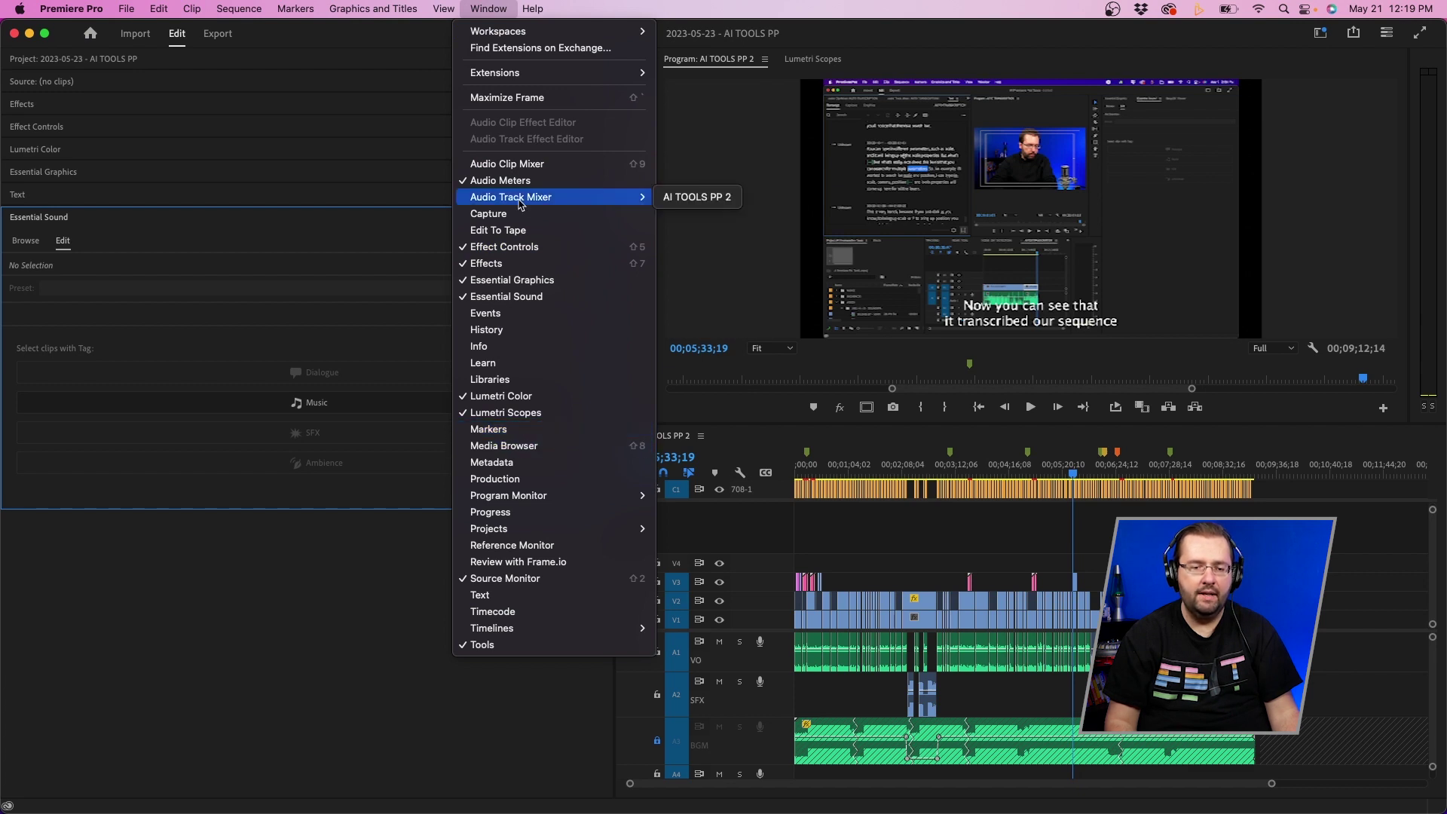
{"action": "left_click", "coordinate": [697, 198]}
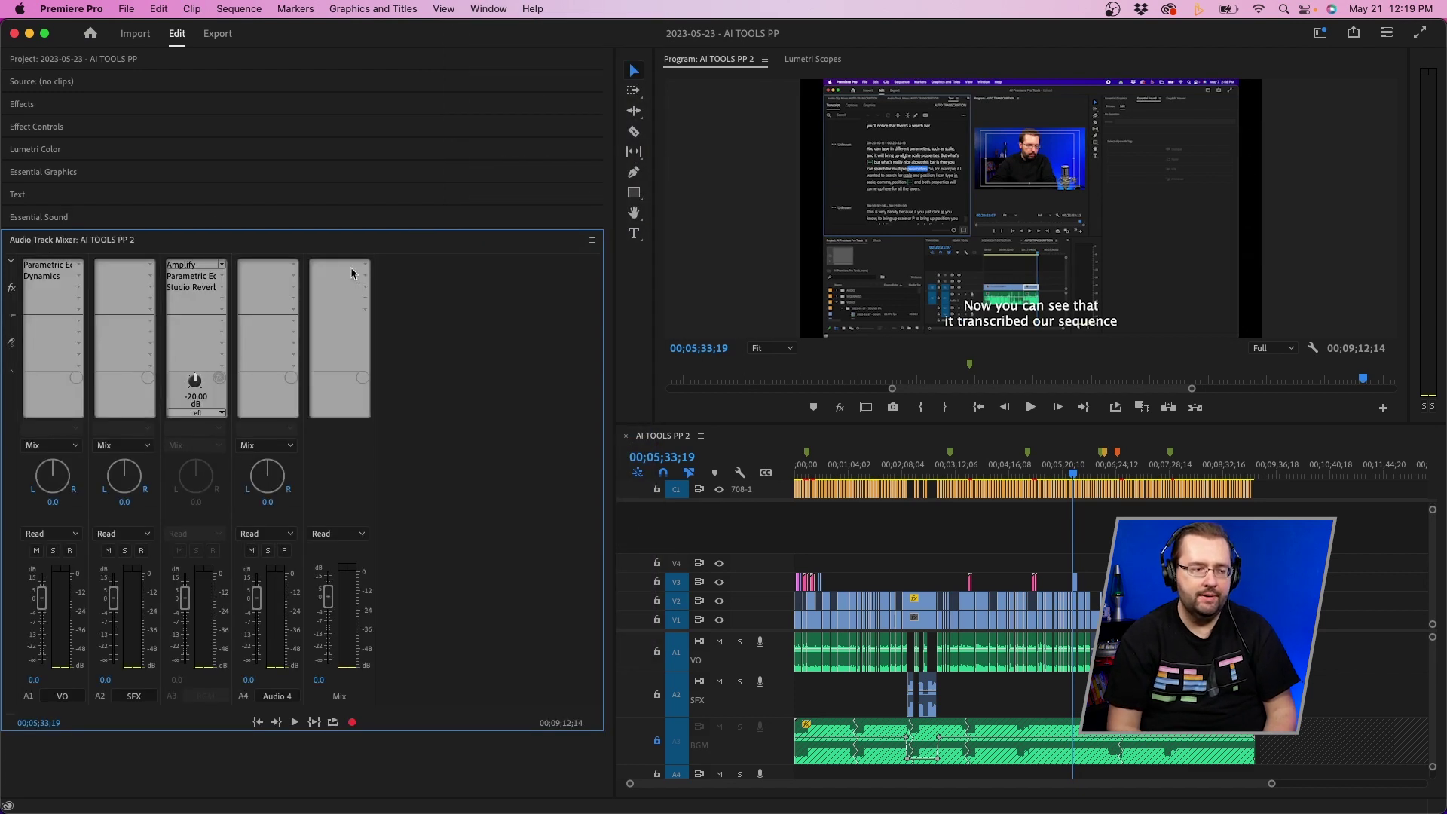
{"action": "left_click", "coordinate": [130, 243]}
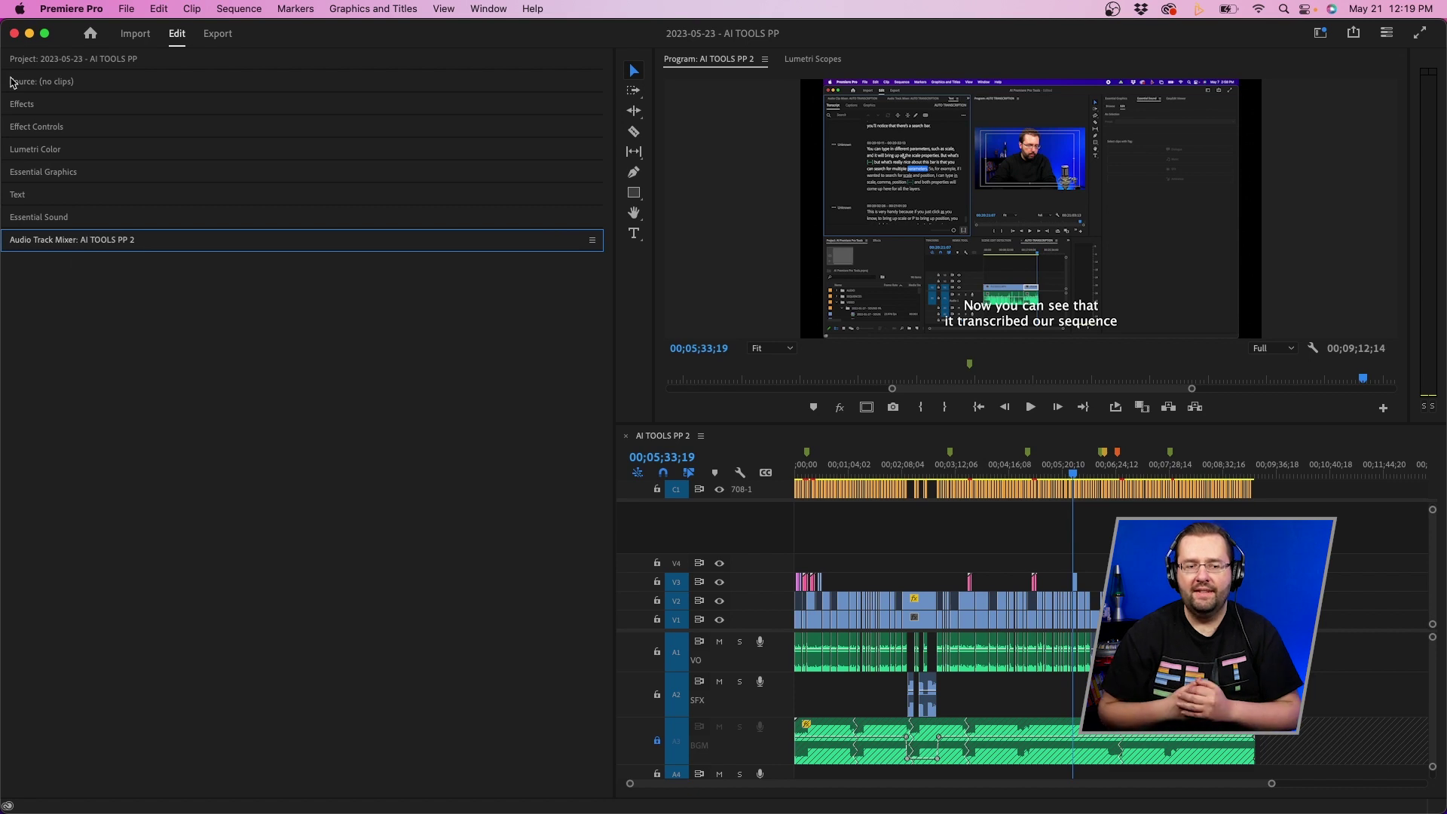
Expand Project, Source, Effects, Effect Controls, Lumetri Color, Essential Graphics, Text and Essential Sound, ending on Audio Track Mixer
{"action": "left_click", "coordinate": [96, 59]}
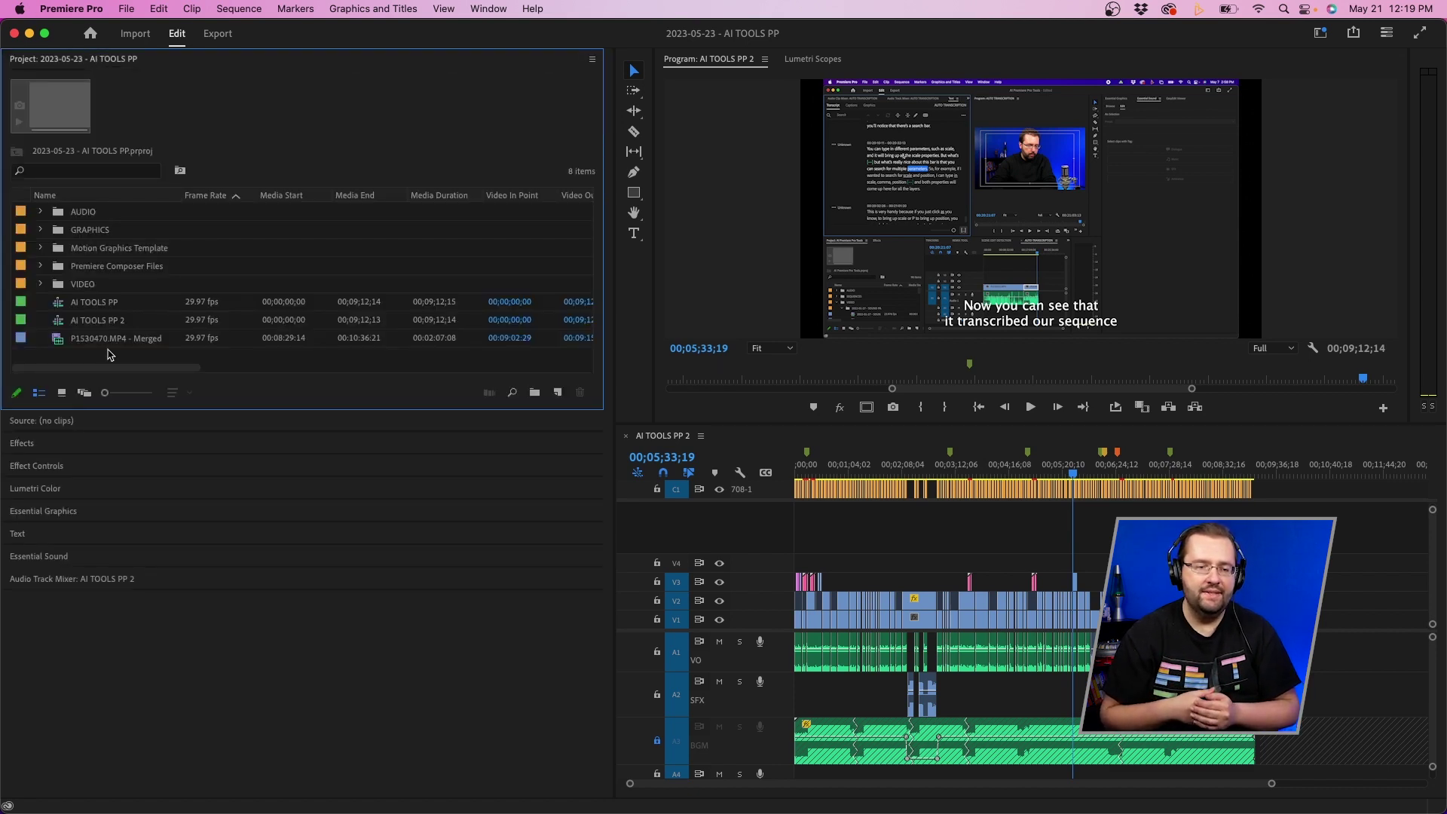
{"action": "left_click", "coordinate": [65, 421]}
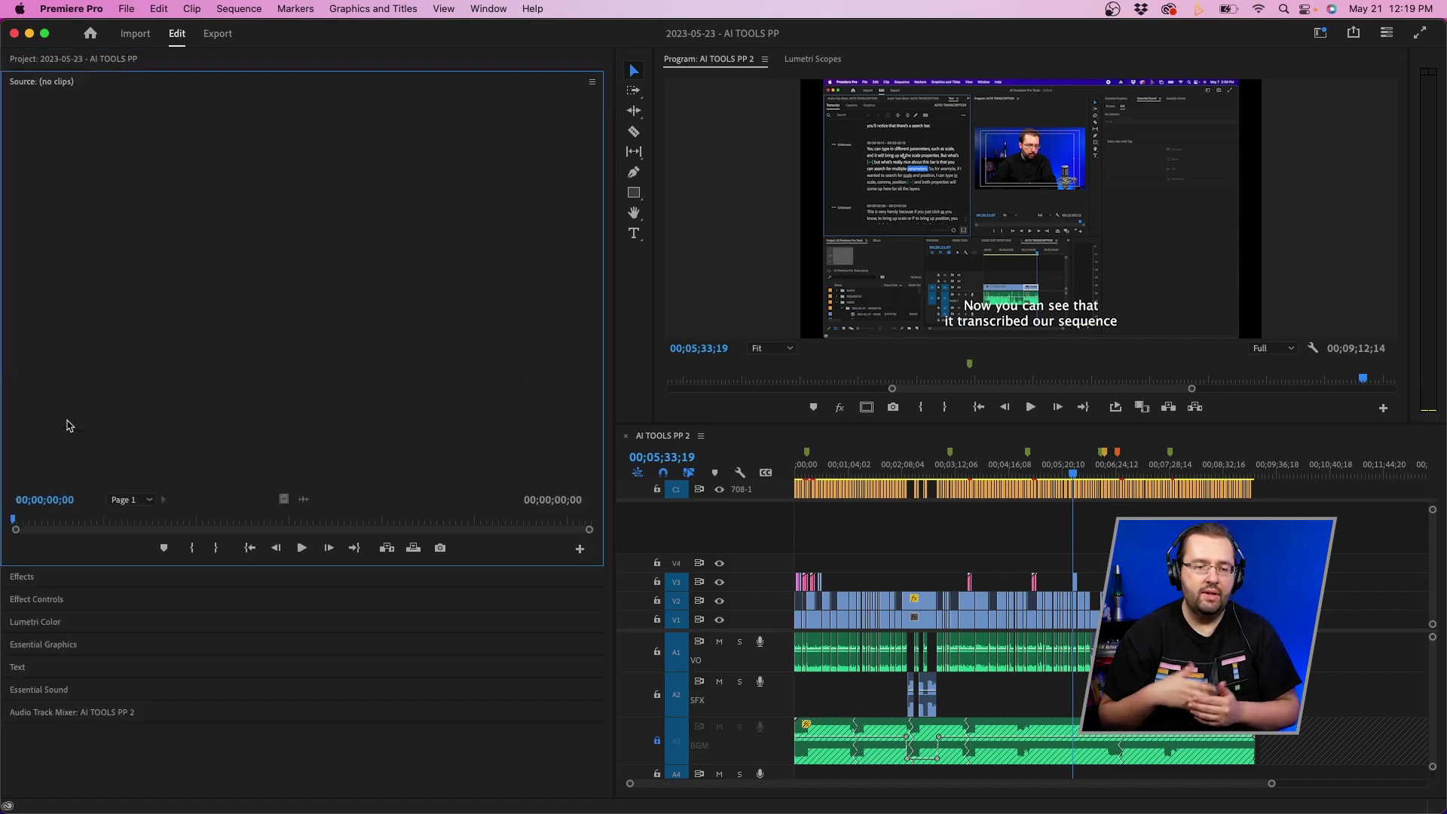
{"action": "left_click", "coordinate": [46, 577]}
{"action": "left_click", "coordinate": [49, 258]}
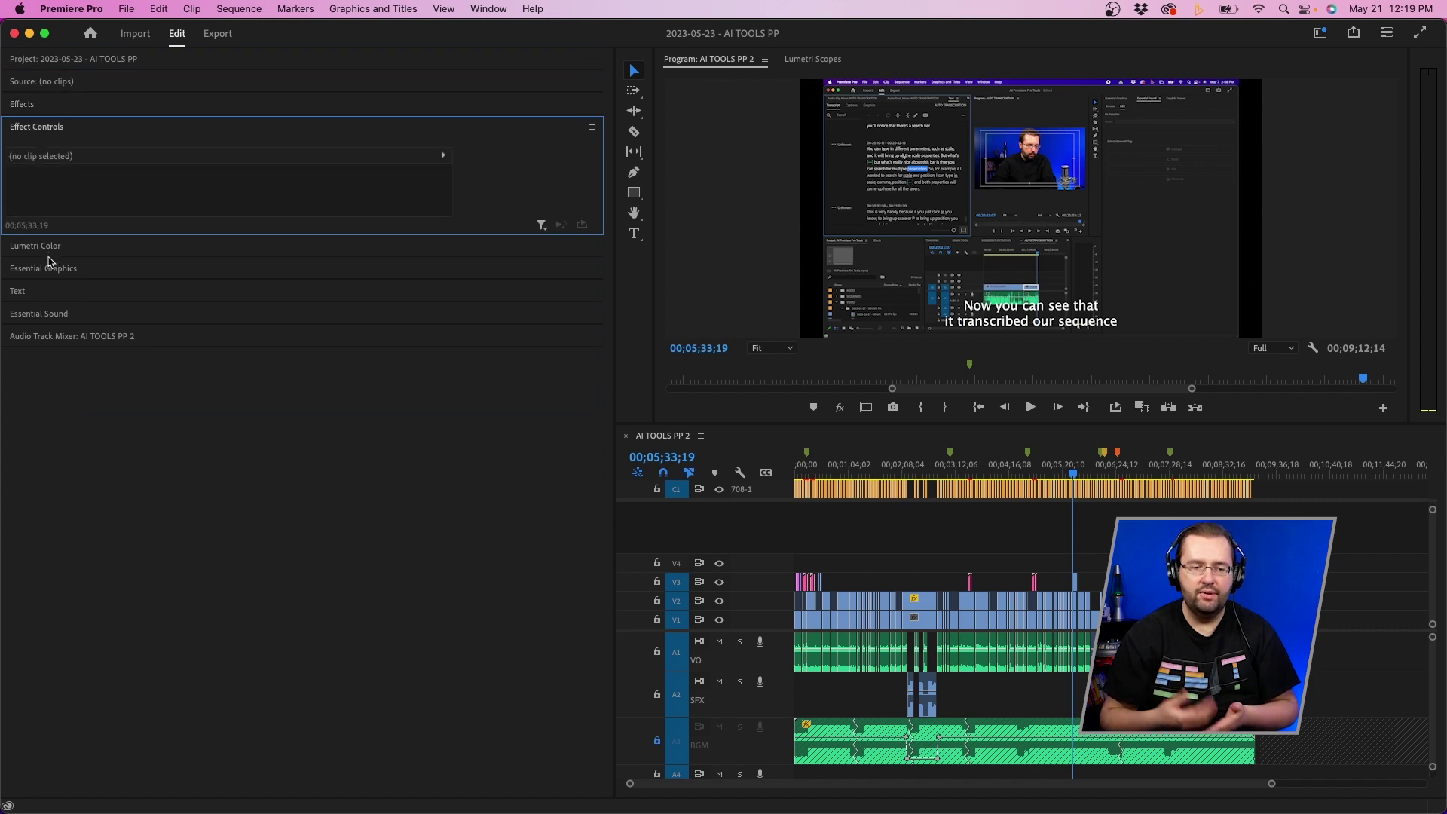
{"action": "left_click", "coordinate": [51, 249]}
{"action": "left_click", "coordinate": [68, 133]}
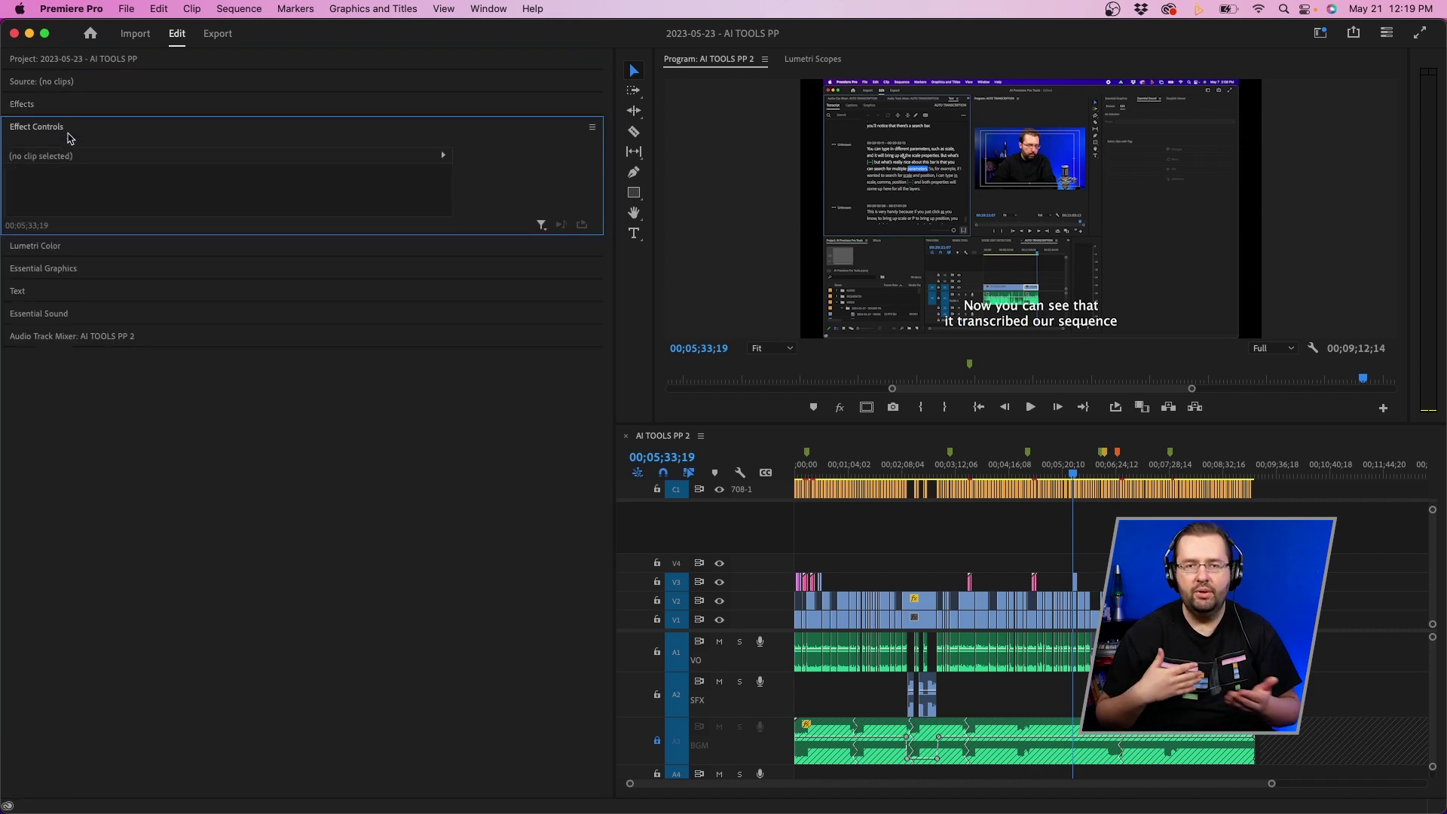
{"action": "left_click", "coordinate": [54, 276]}
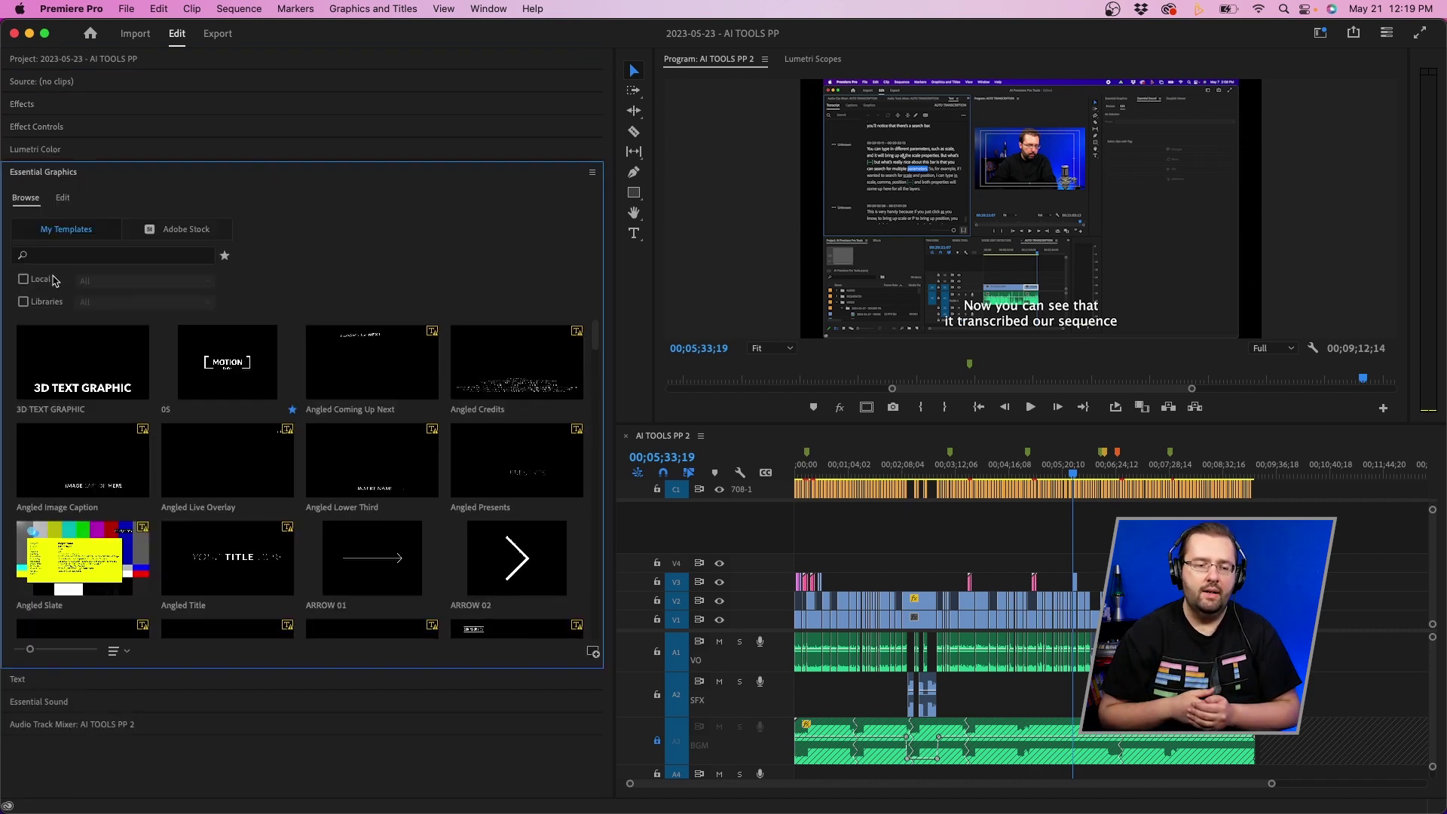
{"action": "left_click", "coordinate": [71, 679]}
{"action": "left_click", "coordinate": [62, 750]}
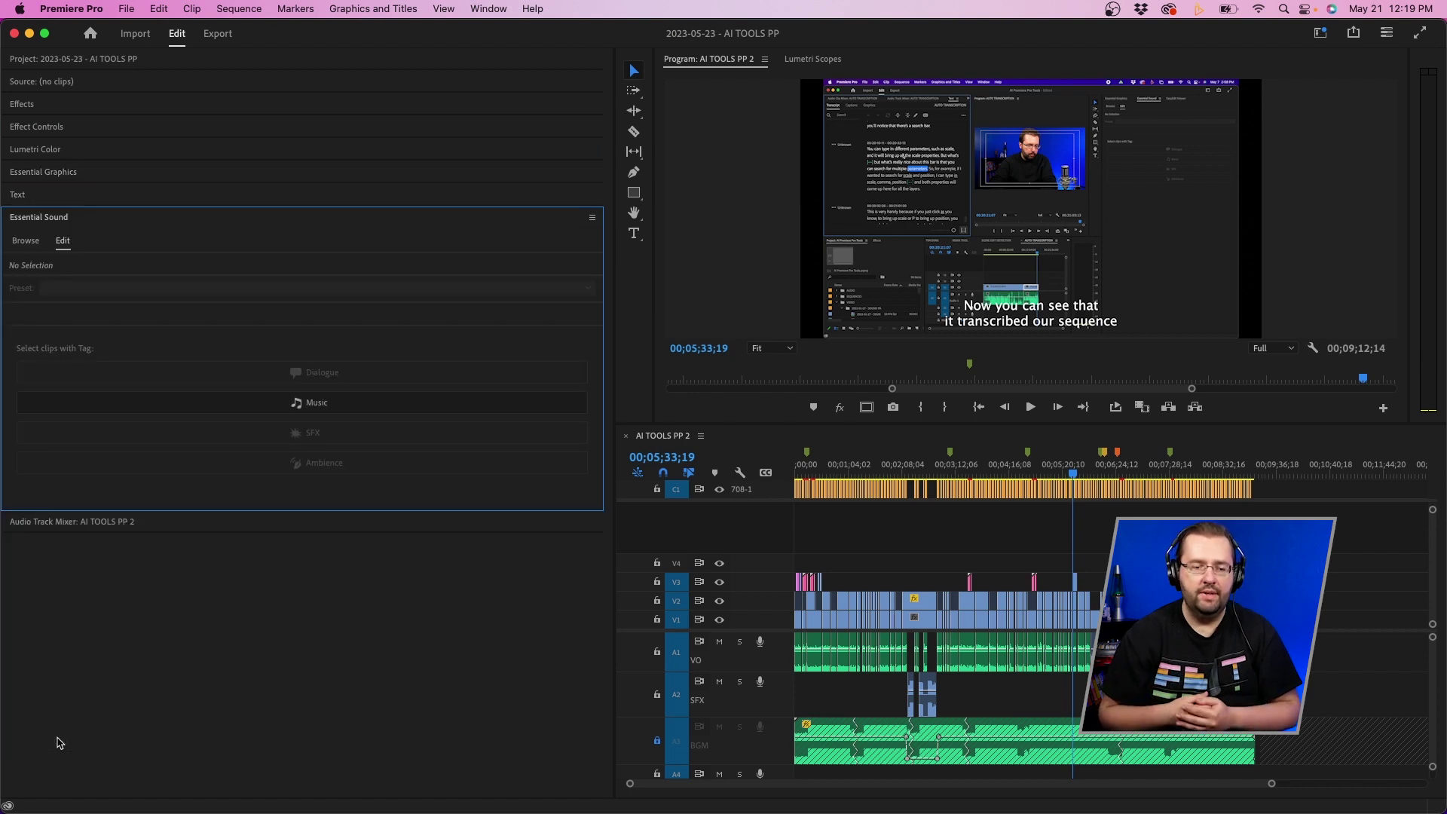
{"action": "left_click", "coordinate": [51, 519]}
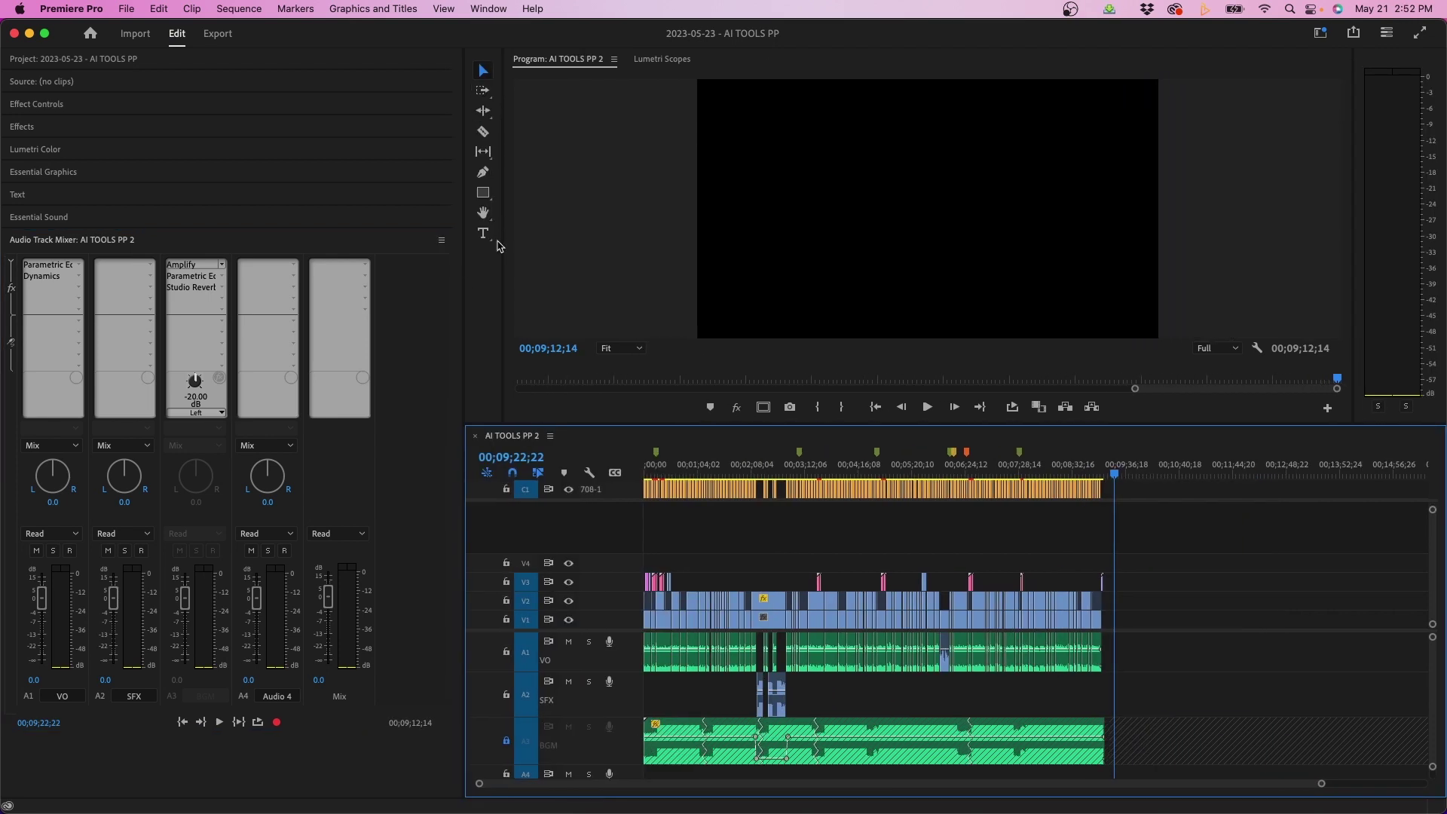
Widen the left panel column, make the Program Monitor taller, and leave Lumetri Color collapsed
{"action": "left_click_drag", "start_coordinate": [464, 256], "coordinate": [497, 255]}
{"action": "left_click_drag", "start_coordinate": [640, 424], "coordinate": [640, 502]}
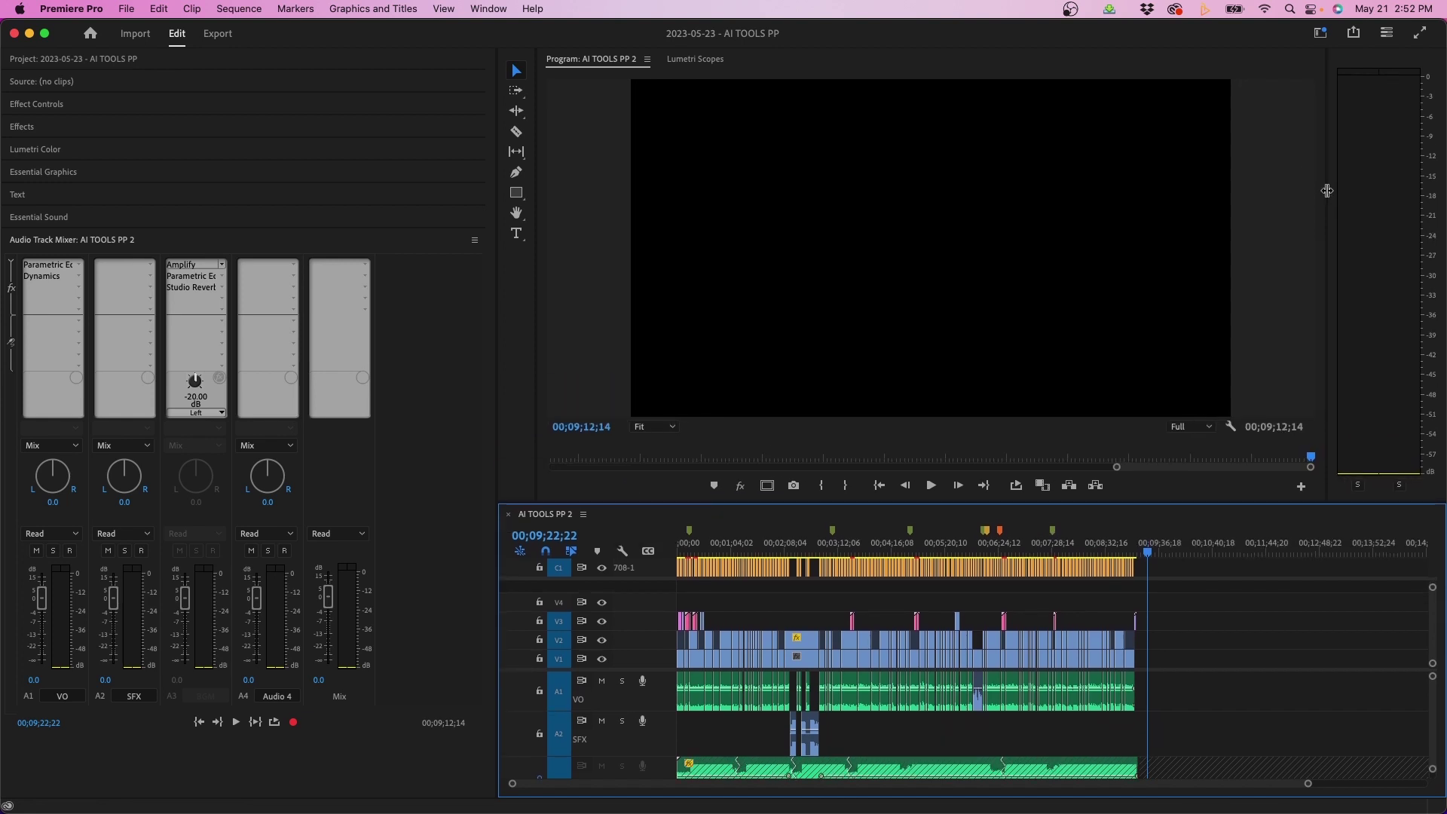
{"action": "left_click_drag", "start_coordinate": [518, 294], "coordinate": [549, 294]}
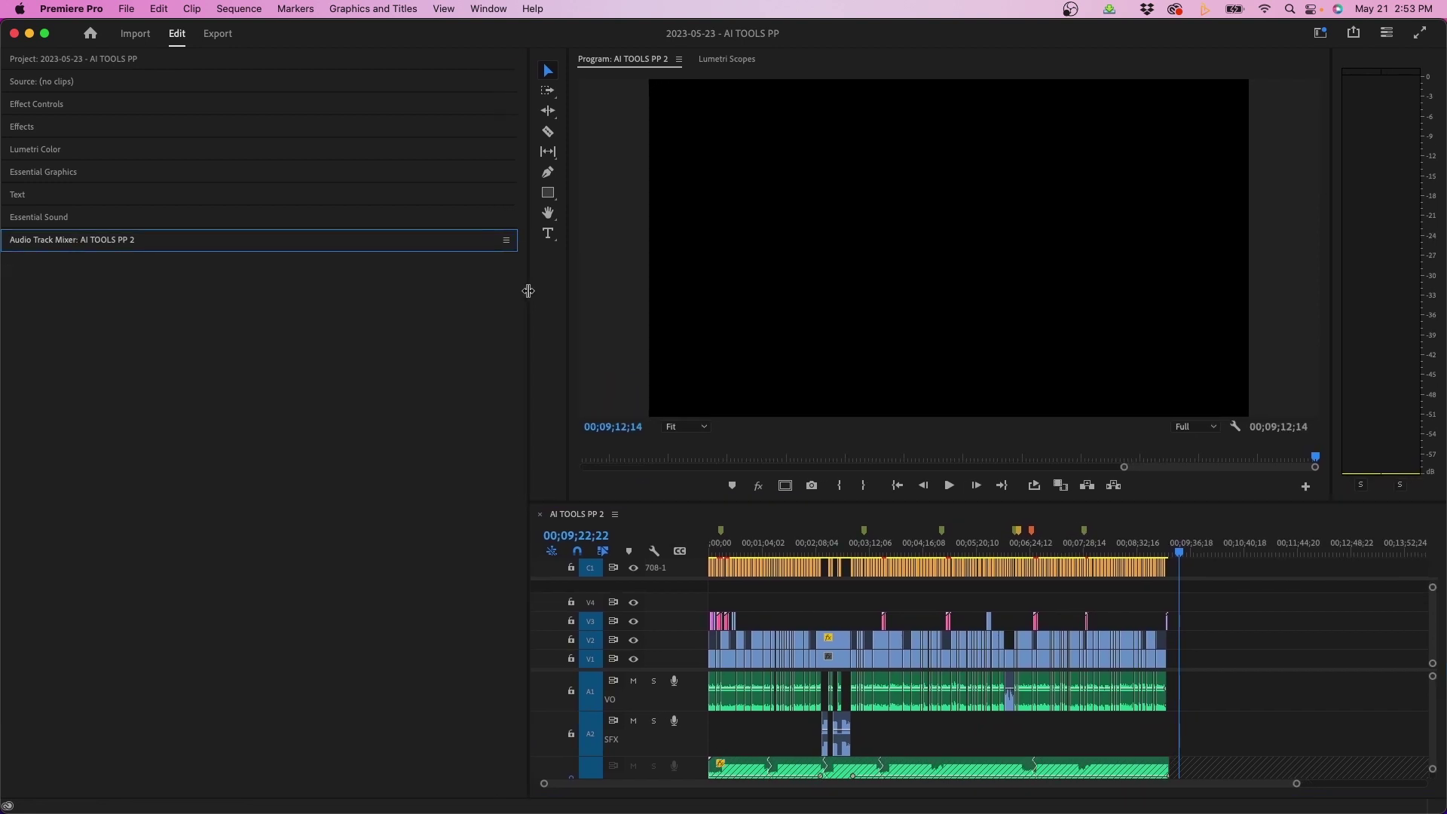
{"action": "left_click", "coordinate": [52, 148]}
{"action": "left_click", "coordinate": [52, 148]}
Move the playhead to about 00;09;00 and save the layout into My New Workspace
{"action": "left_click", "coordinate": [1160, 548]}
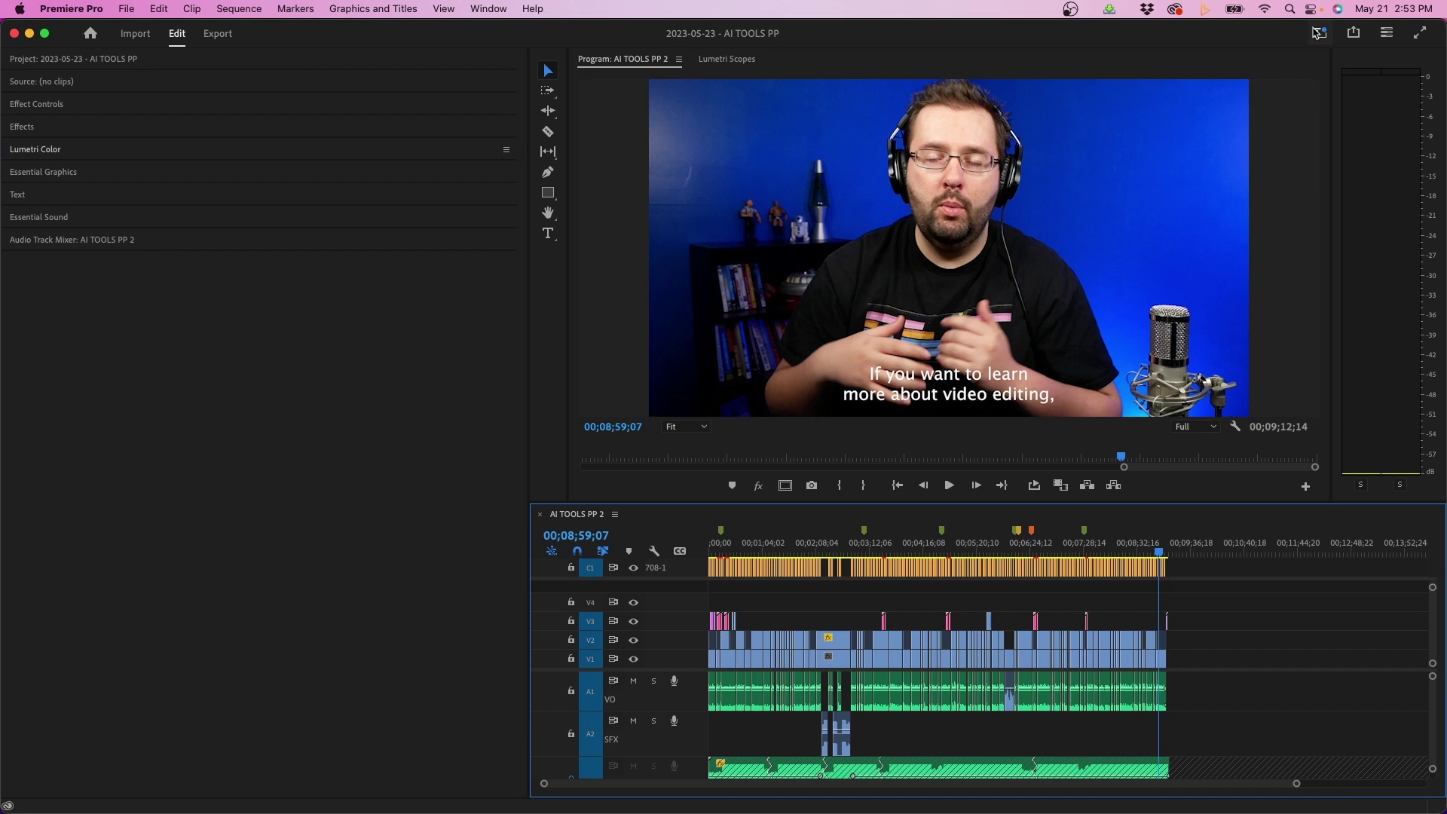
{"action": "left_click", "coordinate": [1319, 32]}
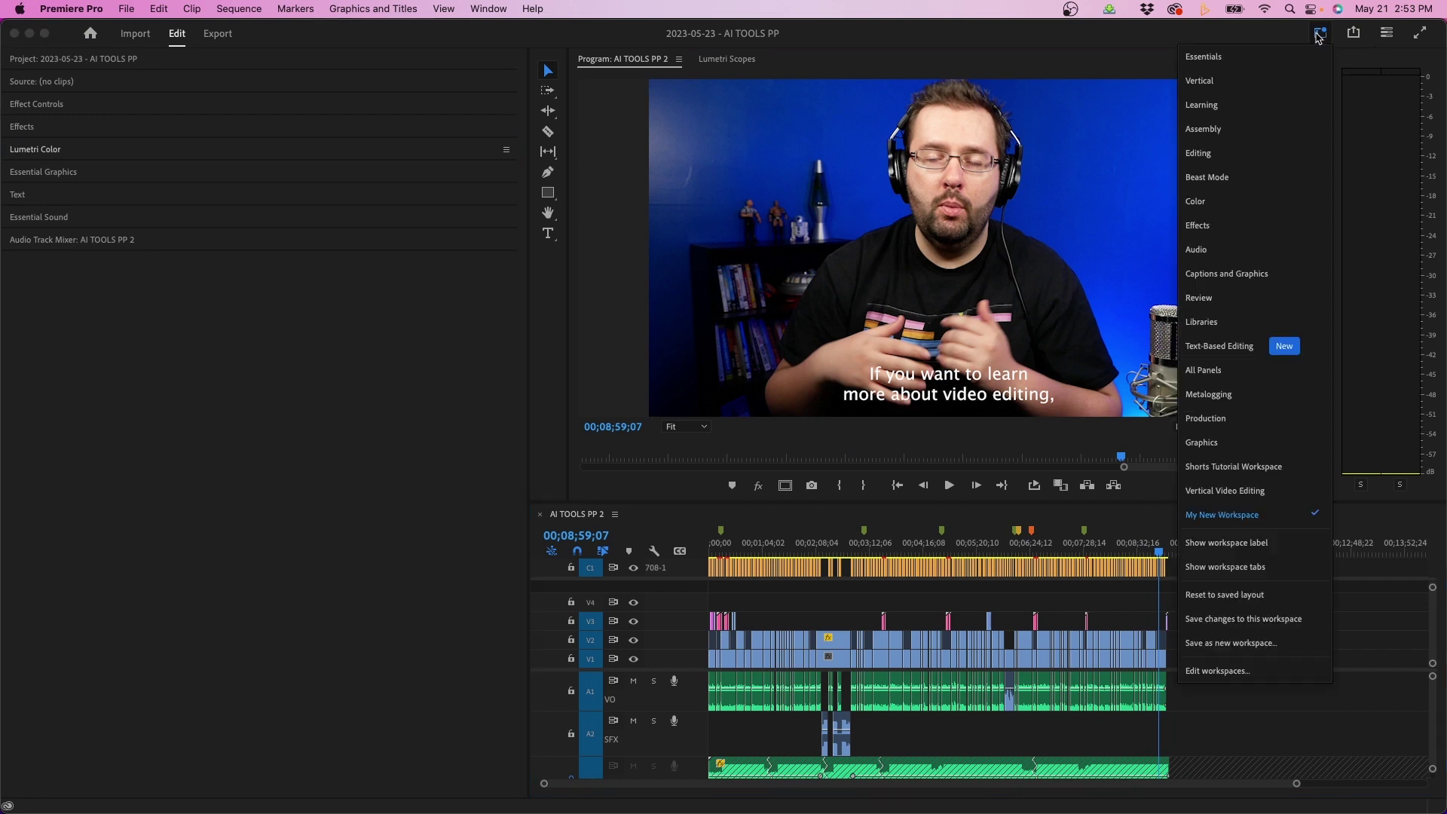
{"action": "left_click", "coordinate": [1313, 621]}
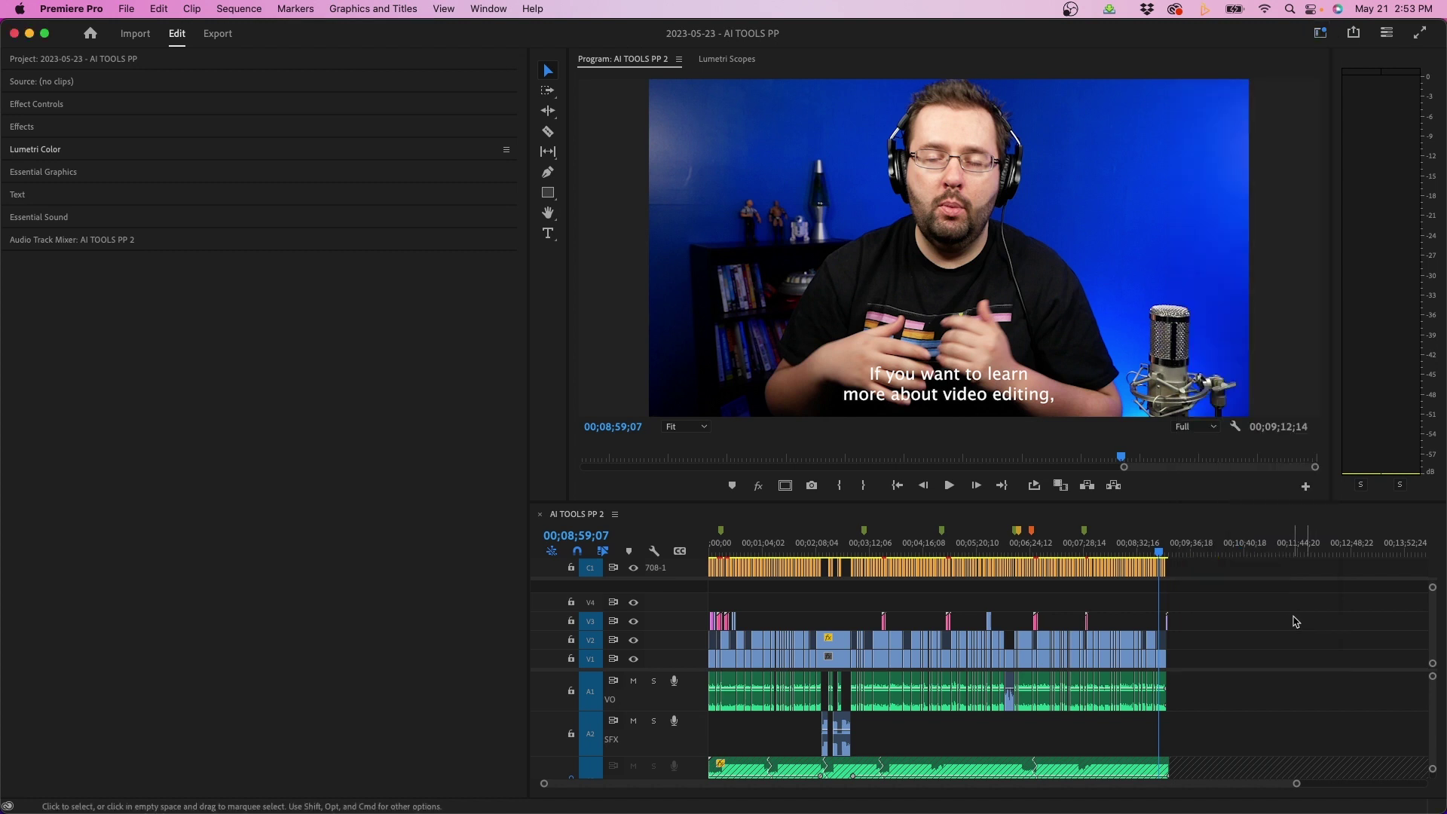